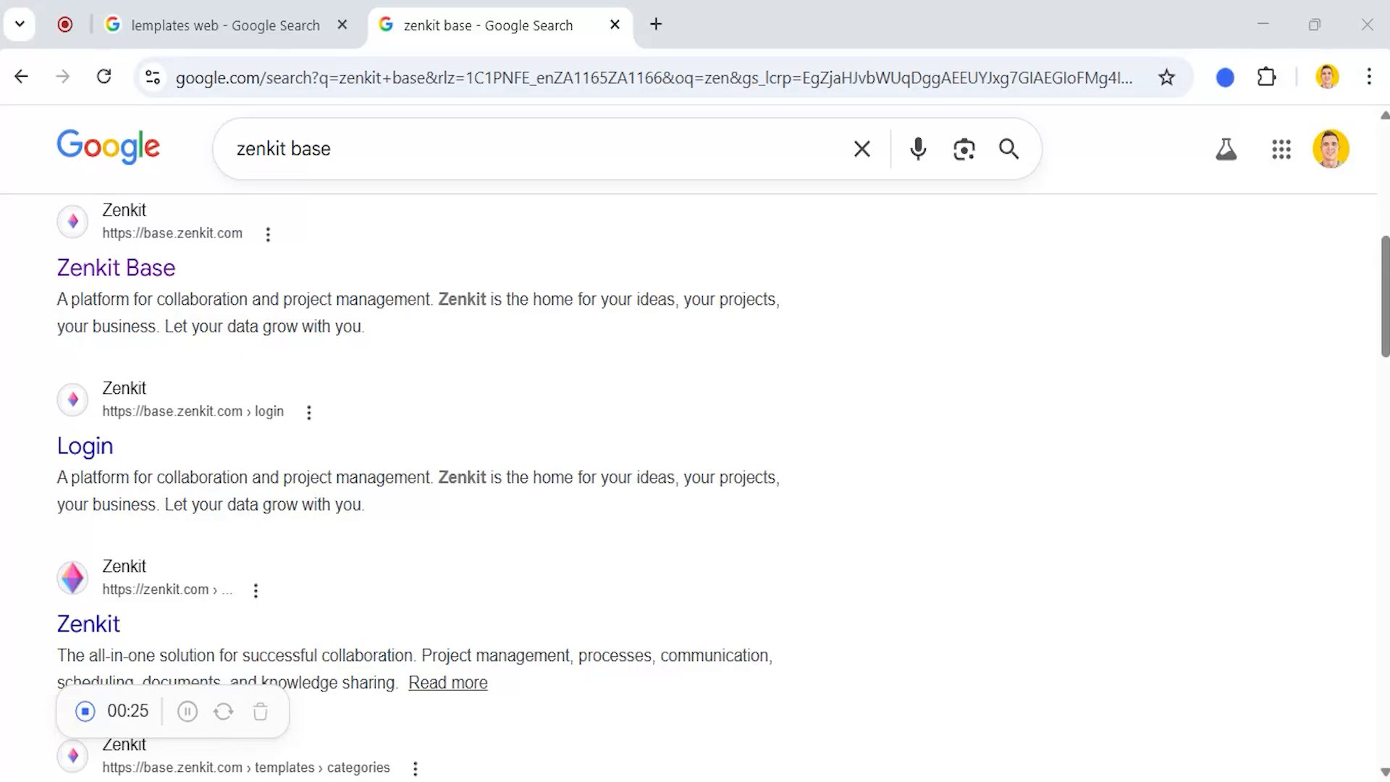
# Step: Open Zenkit Base from the search results and look over the widgets on its home dashboard
pyautogui.click(142, 273)
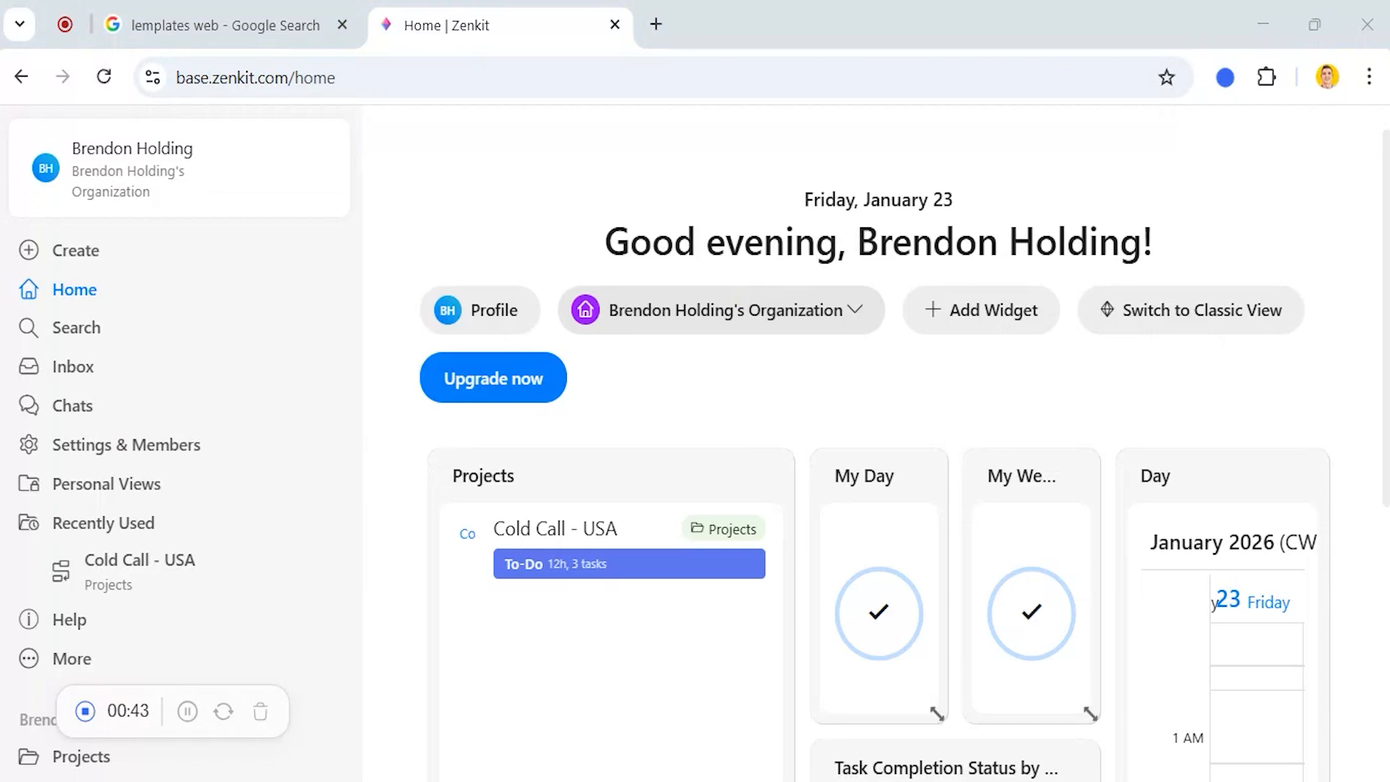
pyautogui.scroll(-2, 788, 440)
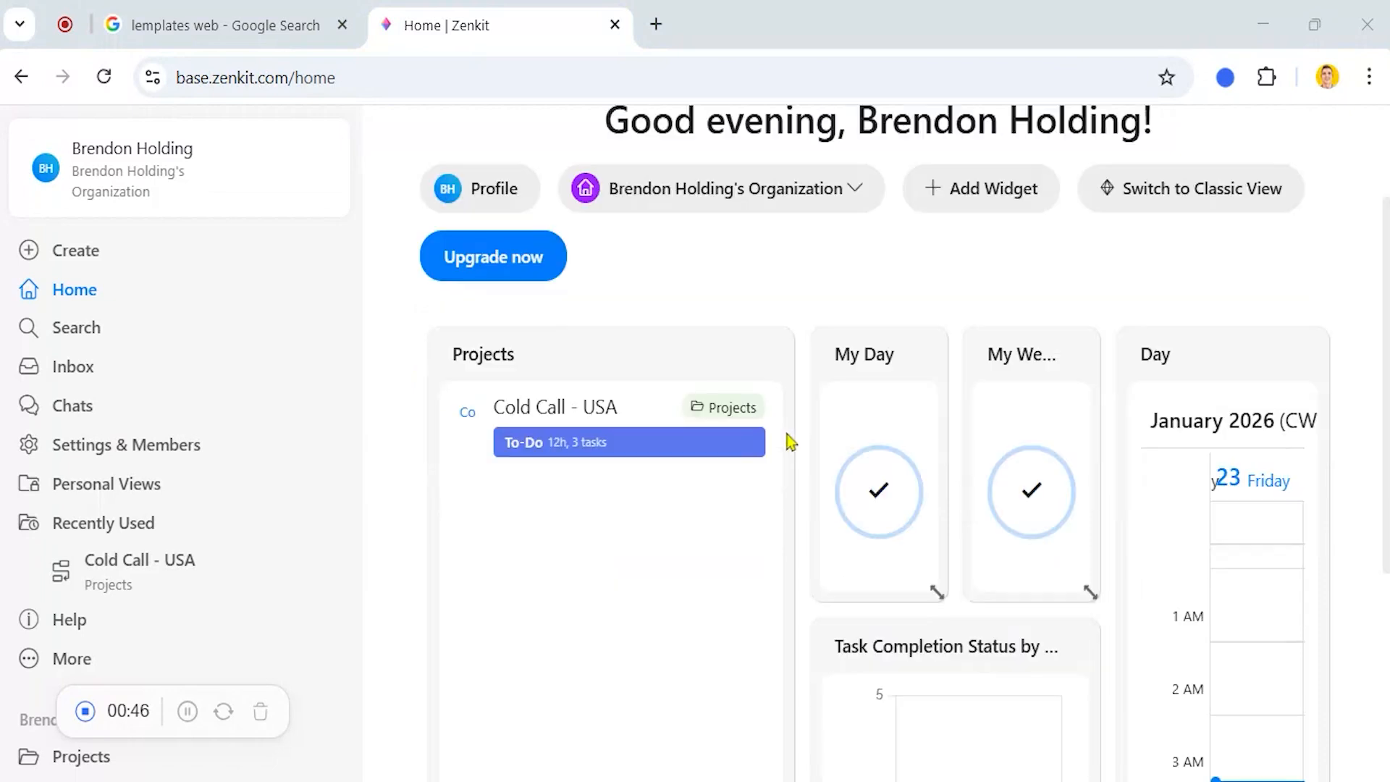
pyautogui.scroll(-3, 790, 441)
pyautogui.scroll(-1, 791, 441)
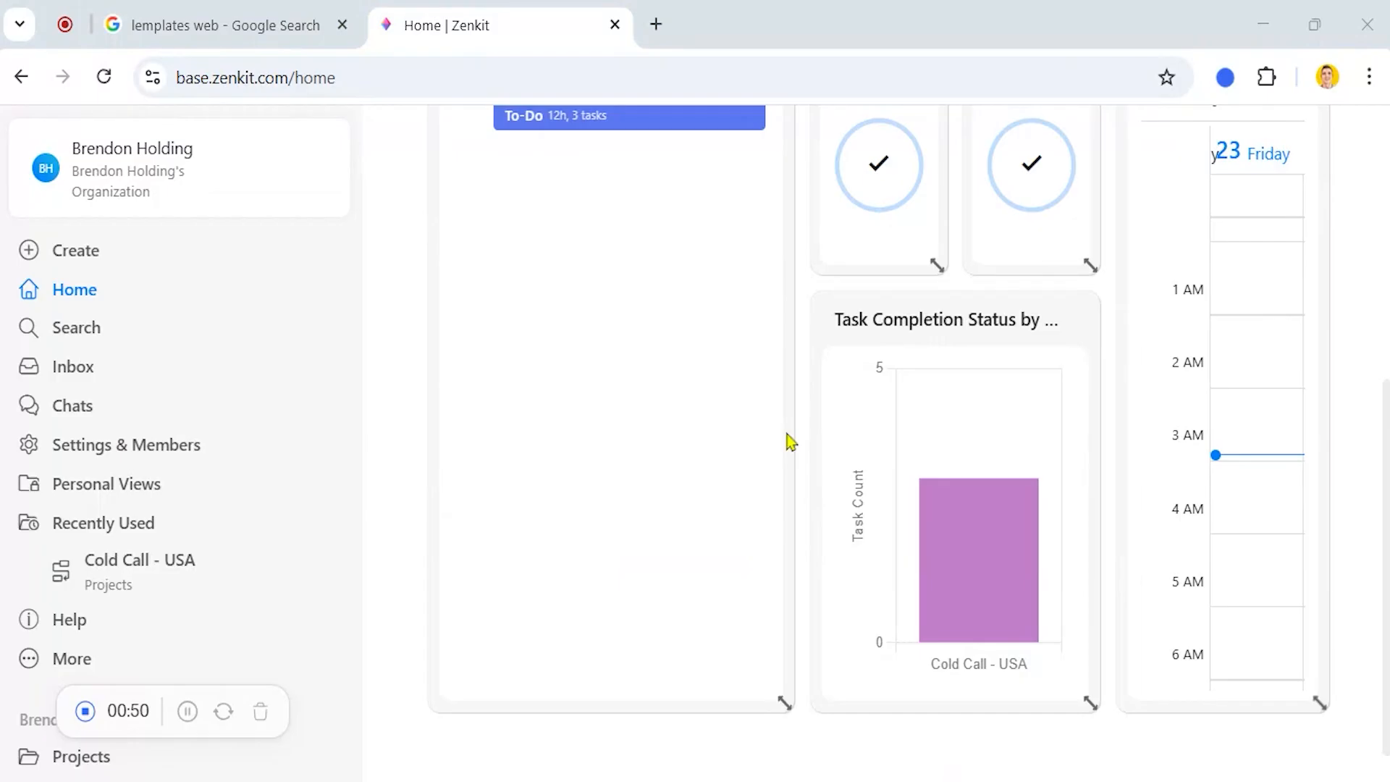
pyautogui.scroll(2, 767, 441)
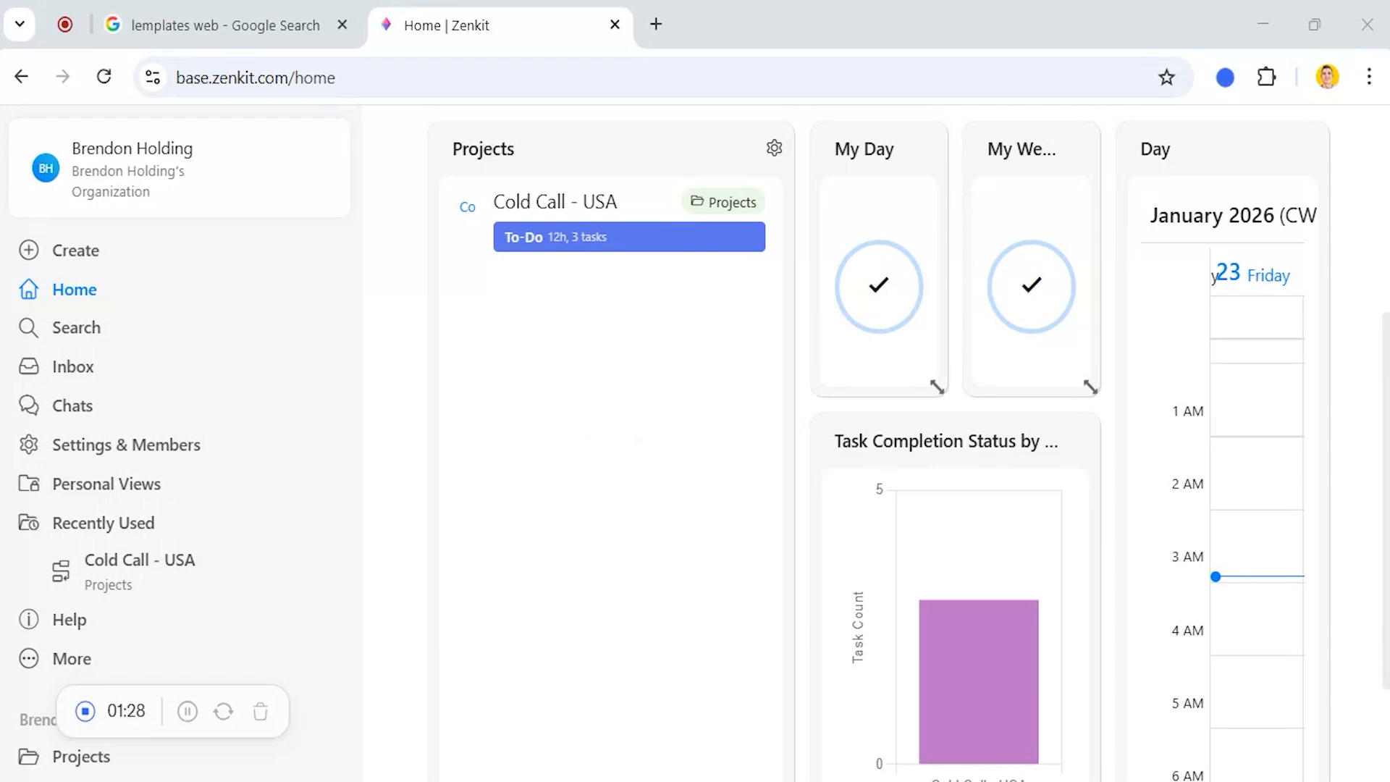
# Step: Open the Cold Call - USA project and examine the detail fields of its Call task
pyautogui.click(198, 569)
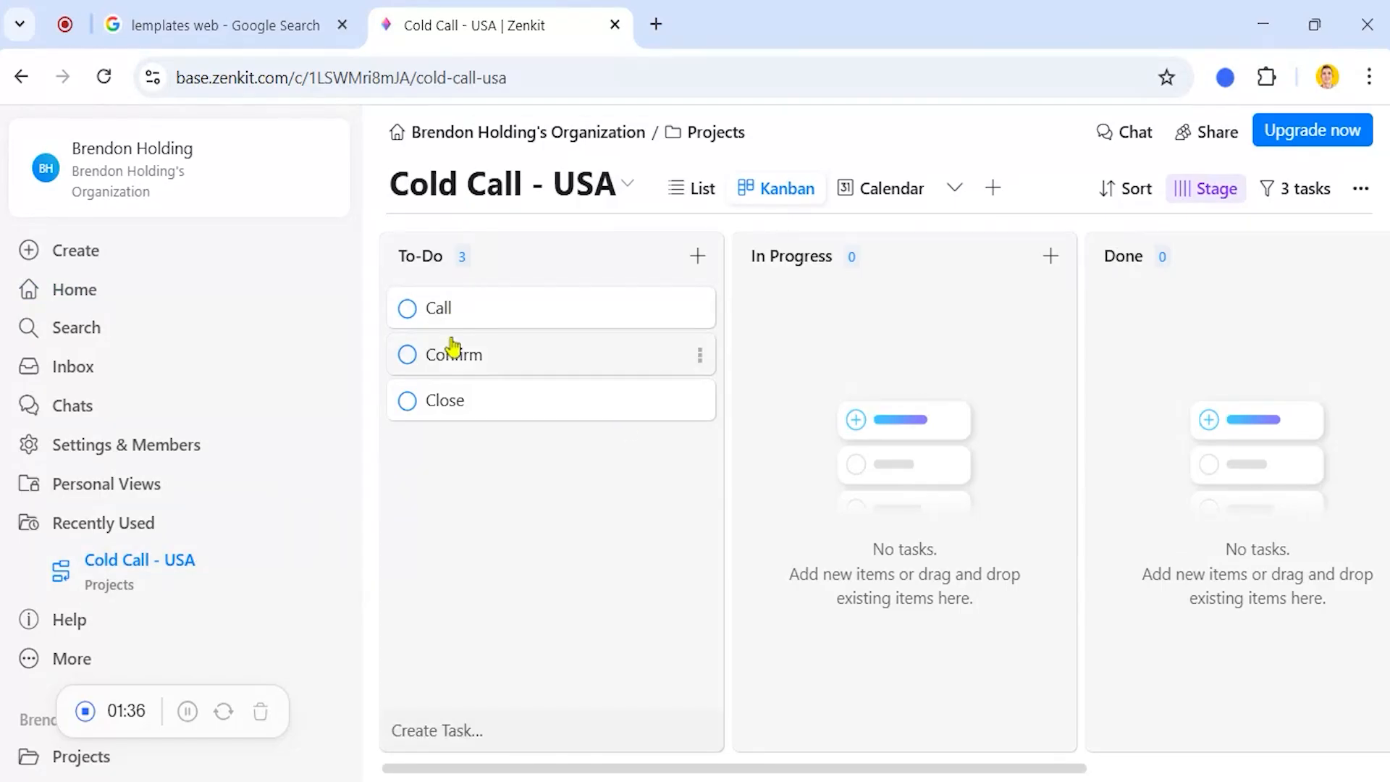
pyautogui.click(466, 313)
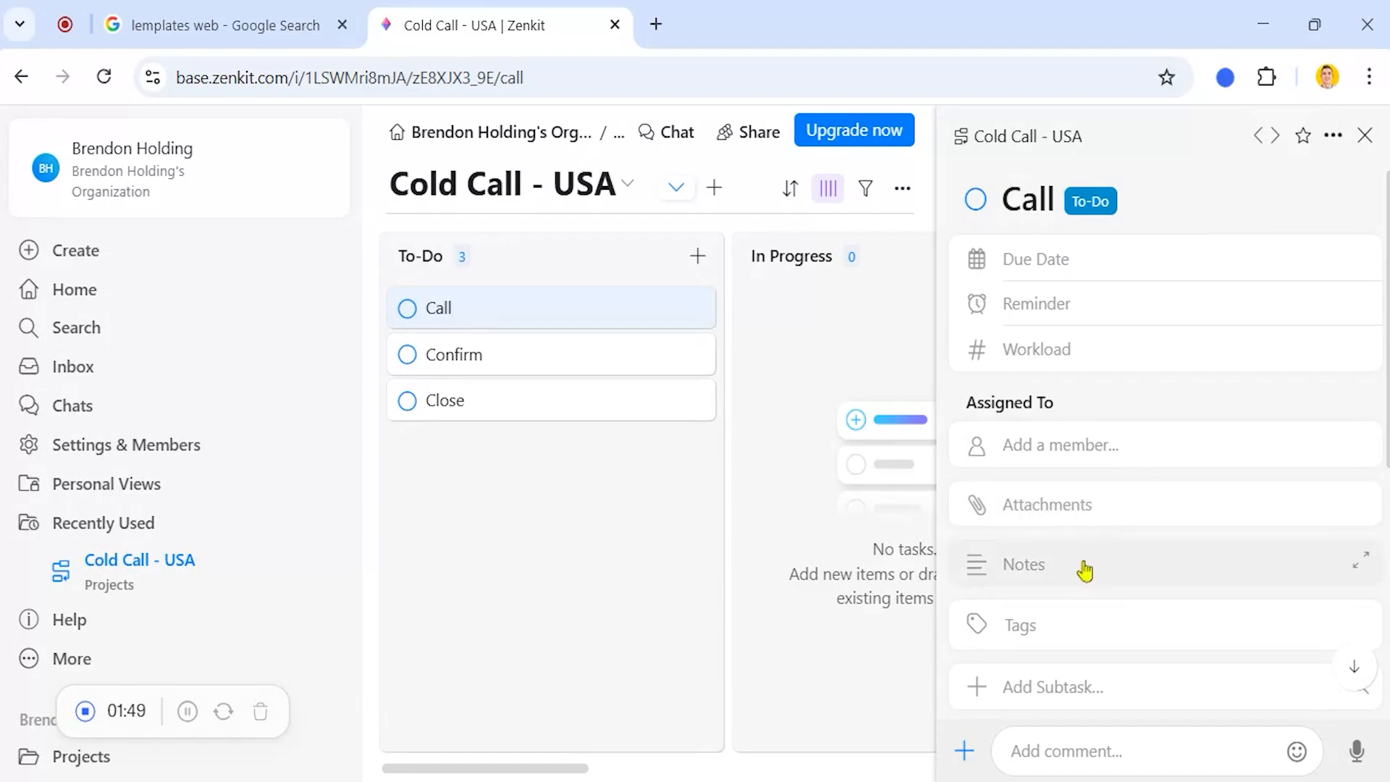
pyautogui.click(601, 487)
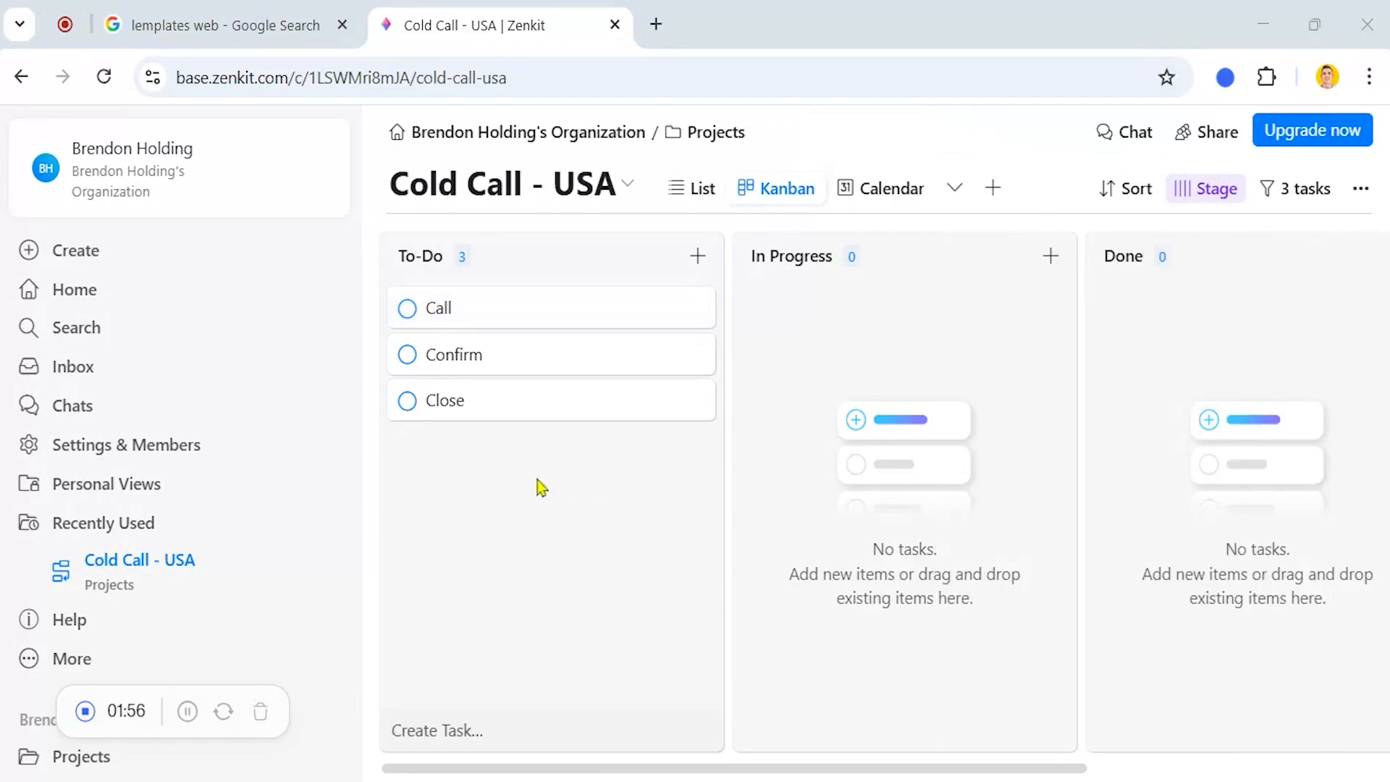
# Step: Create a new folder named "Company SOP" in the organization
pyautogui.click(165, 248)
pyautogui.scroll(-3, 724, 445)
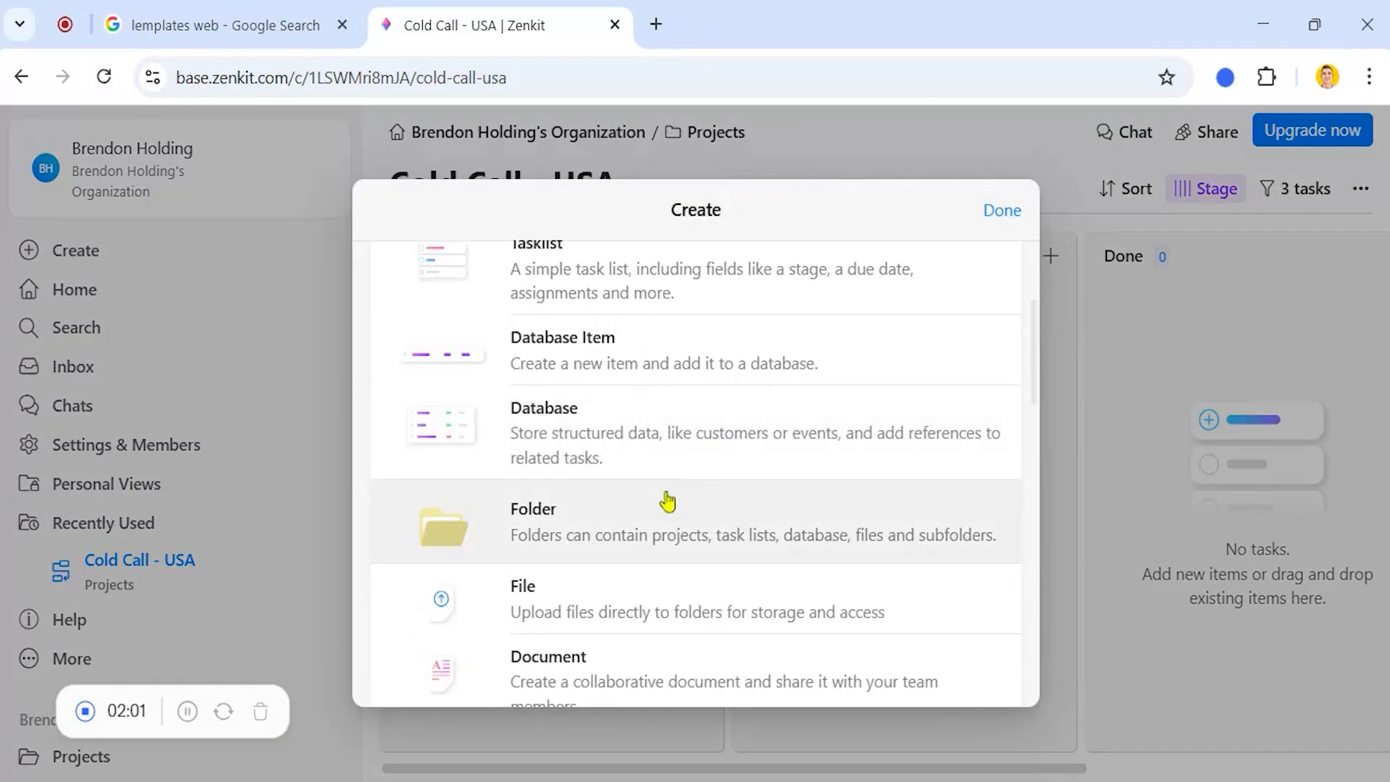
pyautogui.click(560, 527)
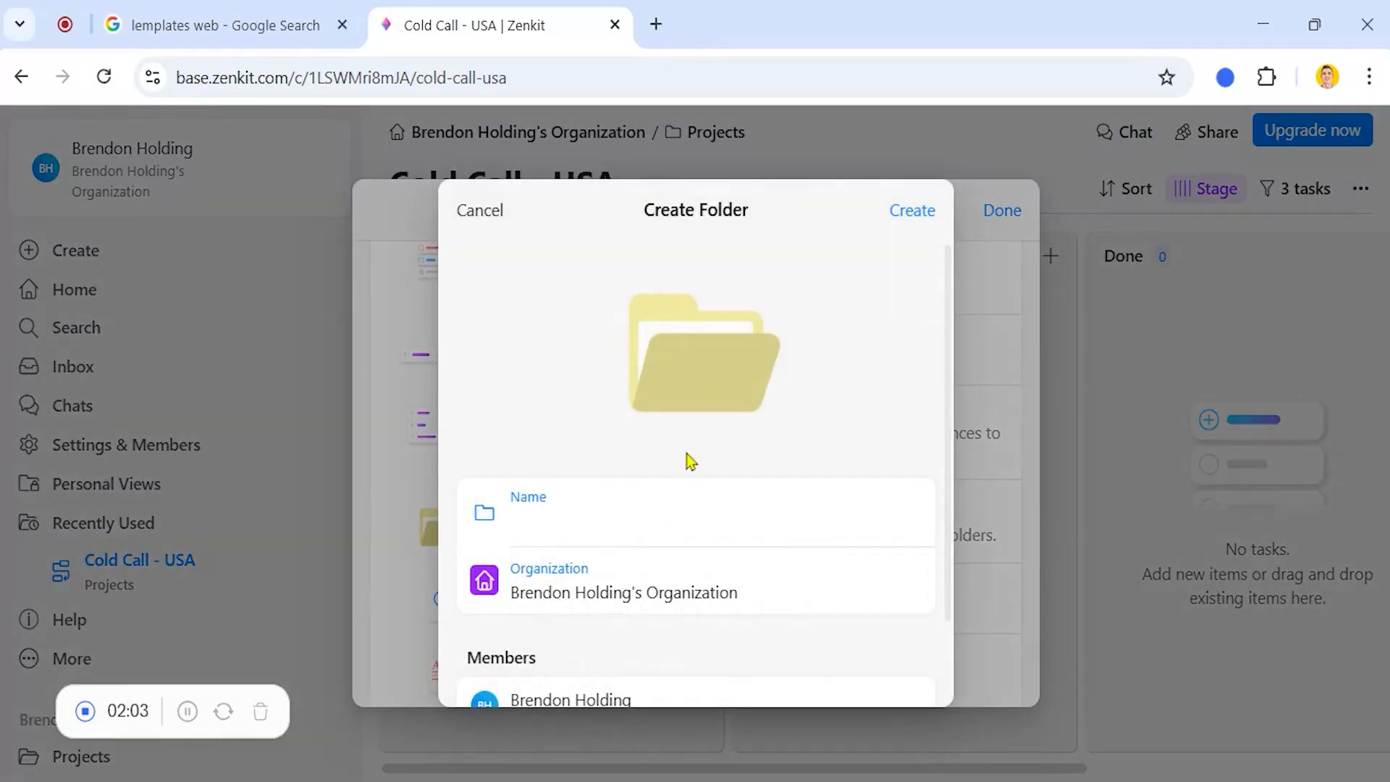
pyautogui.write('Company SOP')
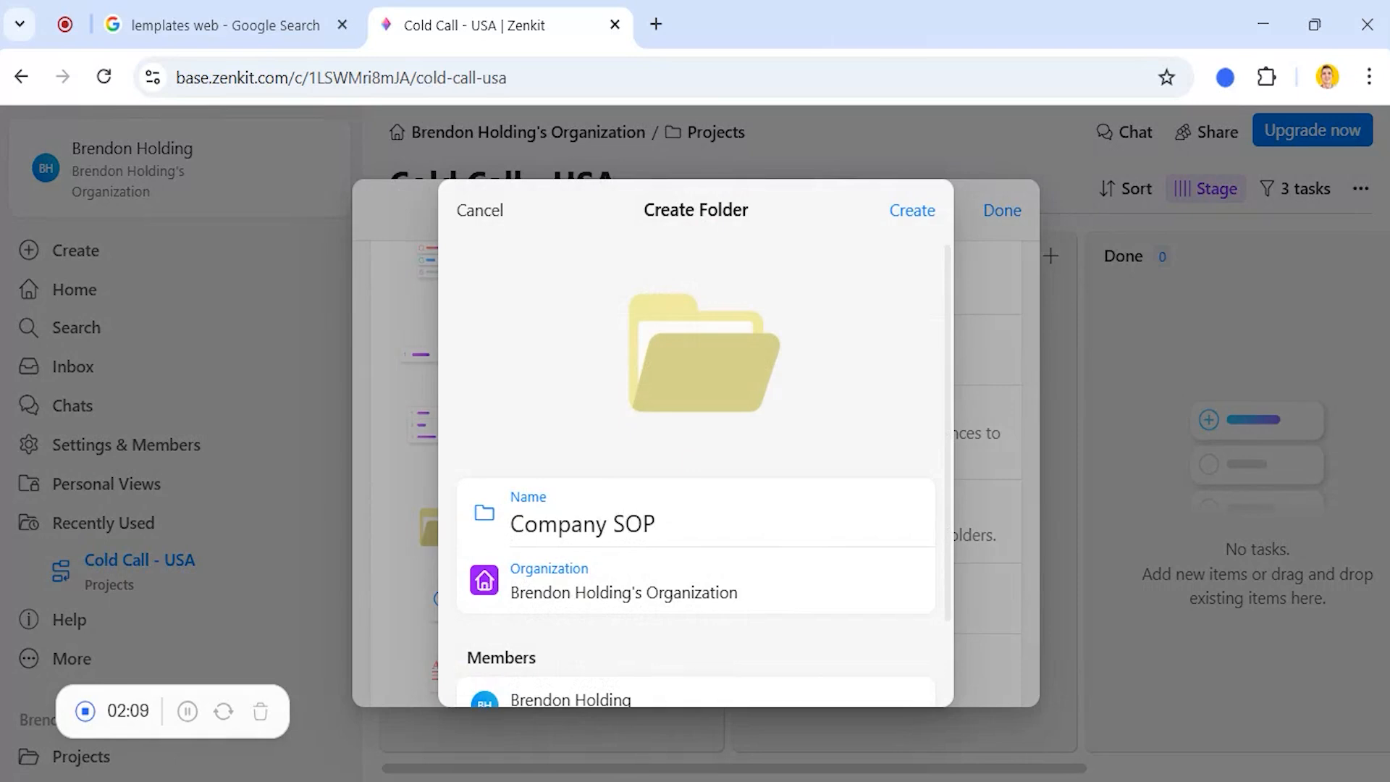
pyautogui.press('Return')
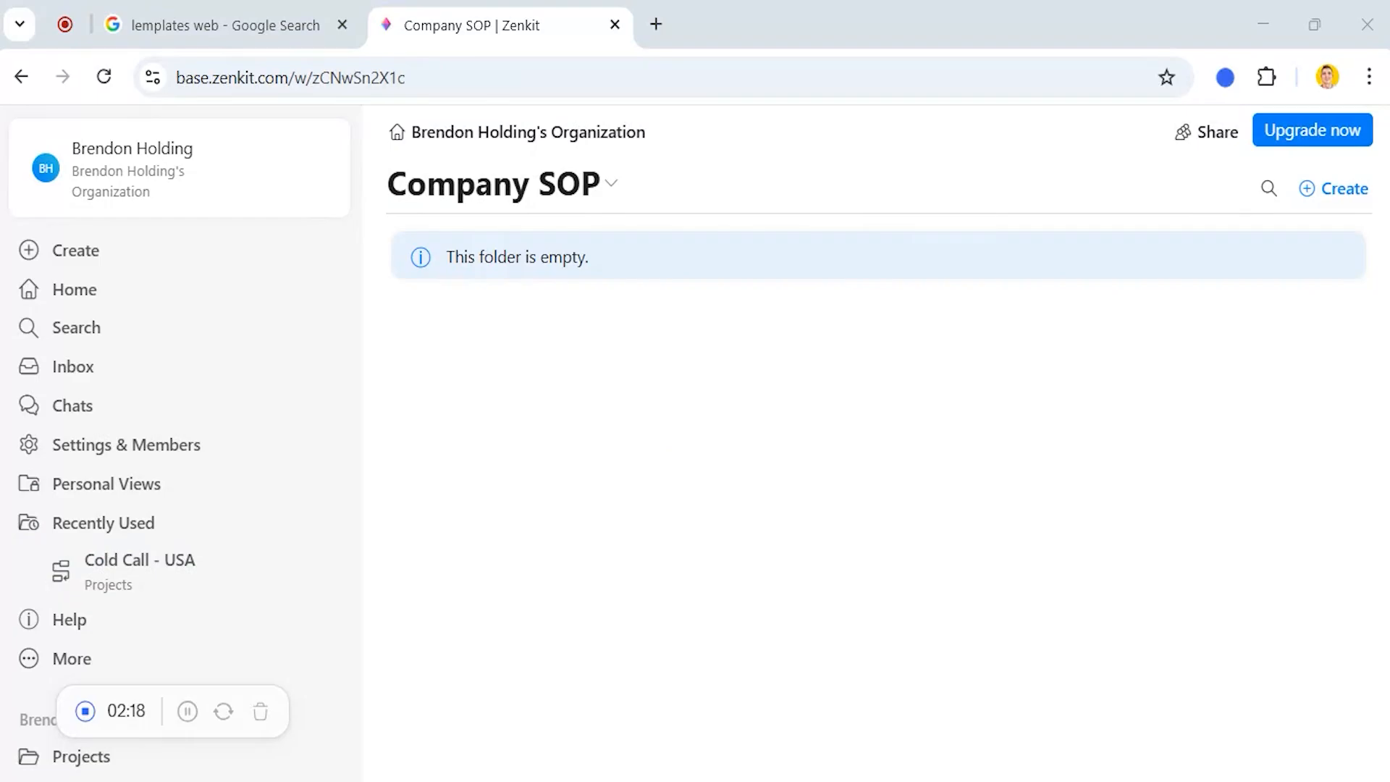
# Step: Create a project named "Workflow" inside the Company SOP folder
pyautogui.click(1332, 193)
pyautogui.click(608, 350)
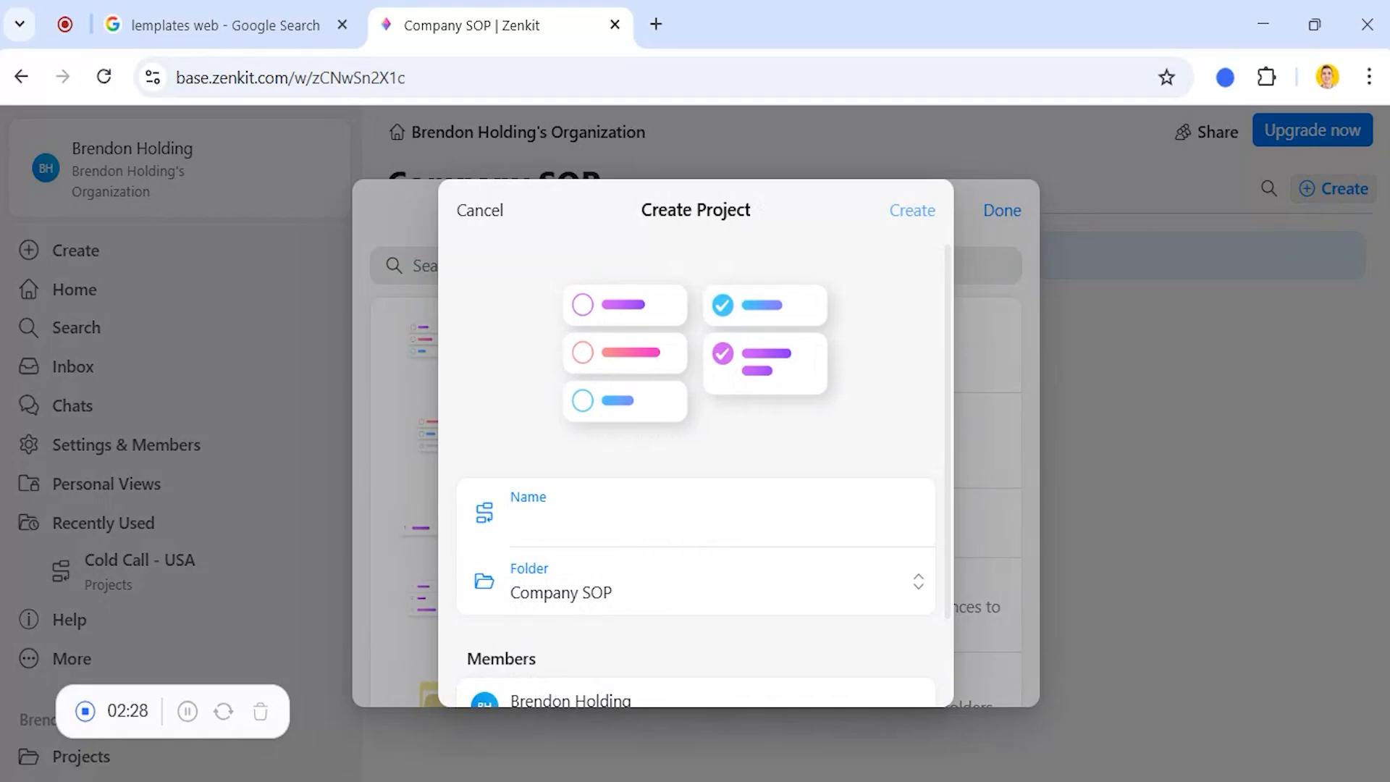
pyautogui.write('Workflow')
pyautogui.press('Return')
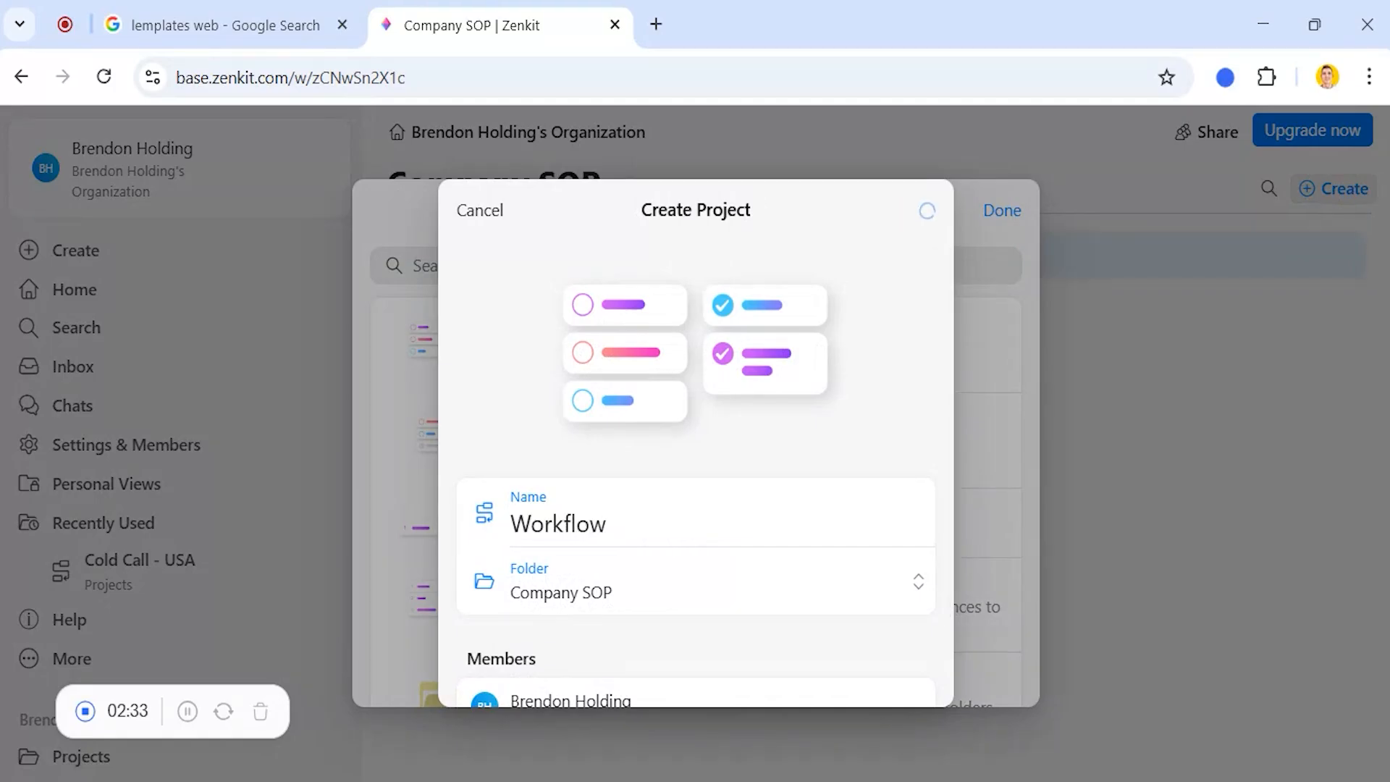
pyautogui.scroll(-2, 302, 443)
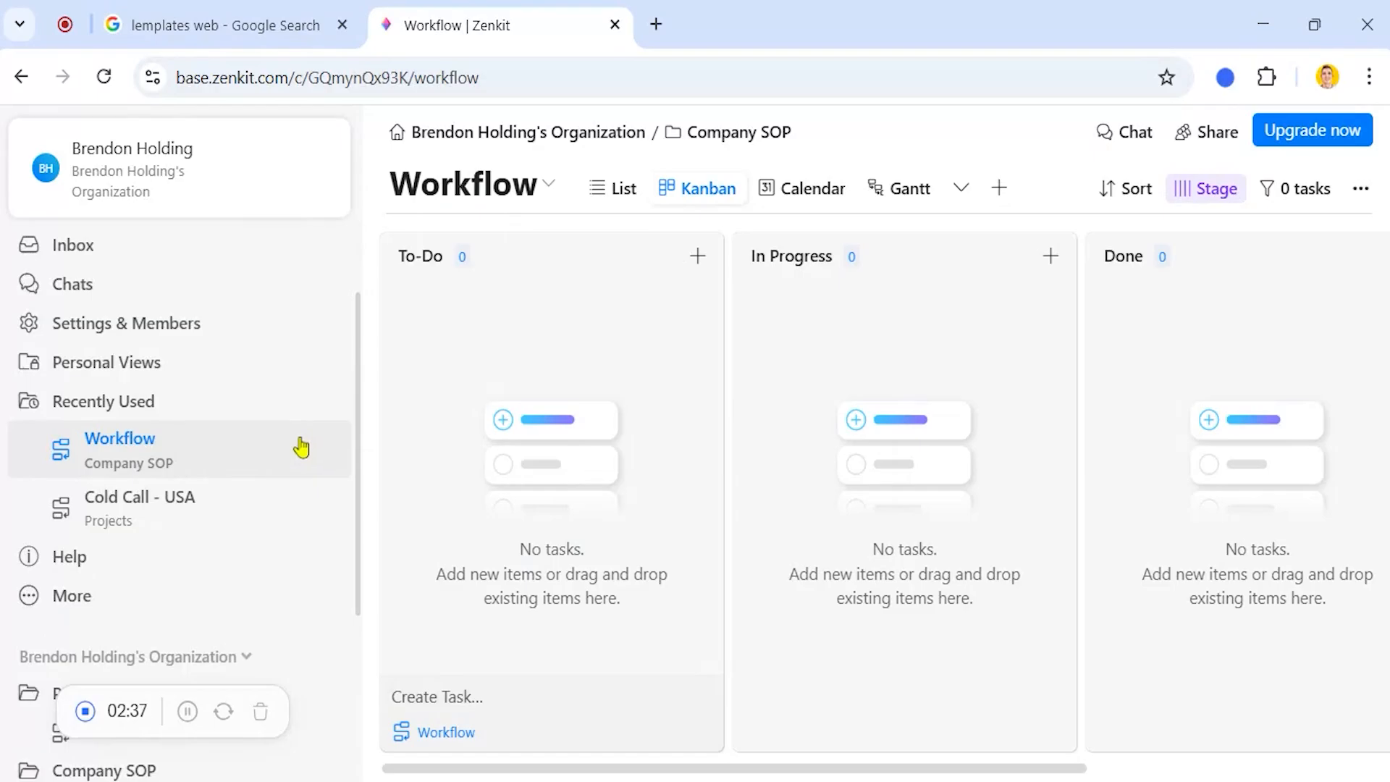
pyautogui.scroll(-3, 301, 443)
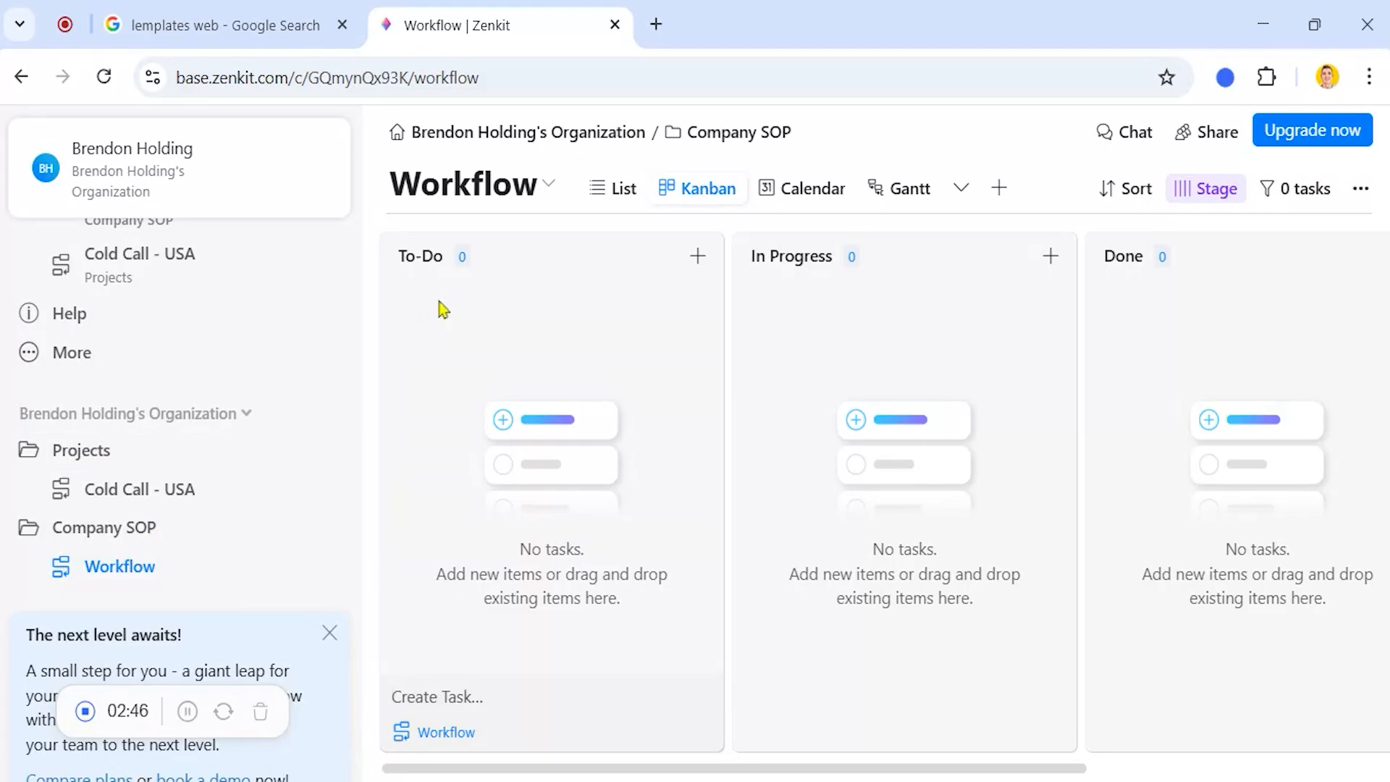
# Step: Set the Workflow project's description to "Onboarding new hire" in its settings
pyautogui.click(472, 191)
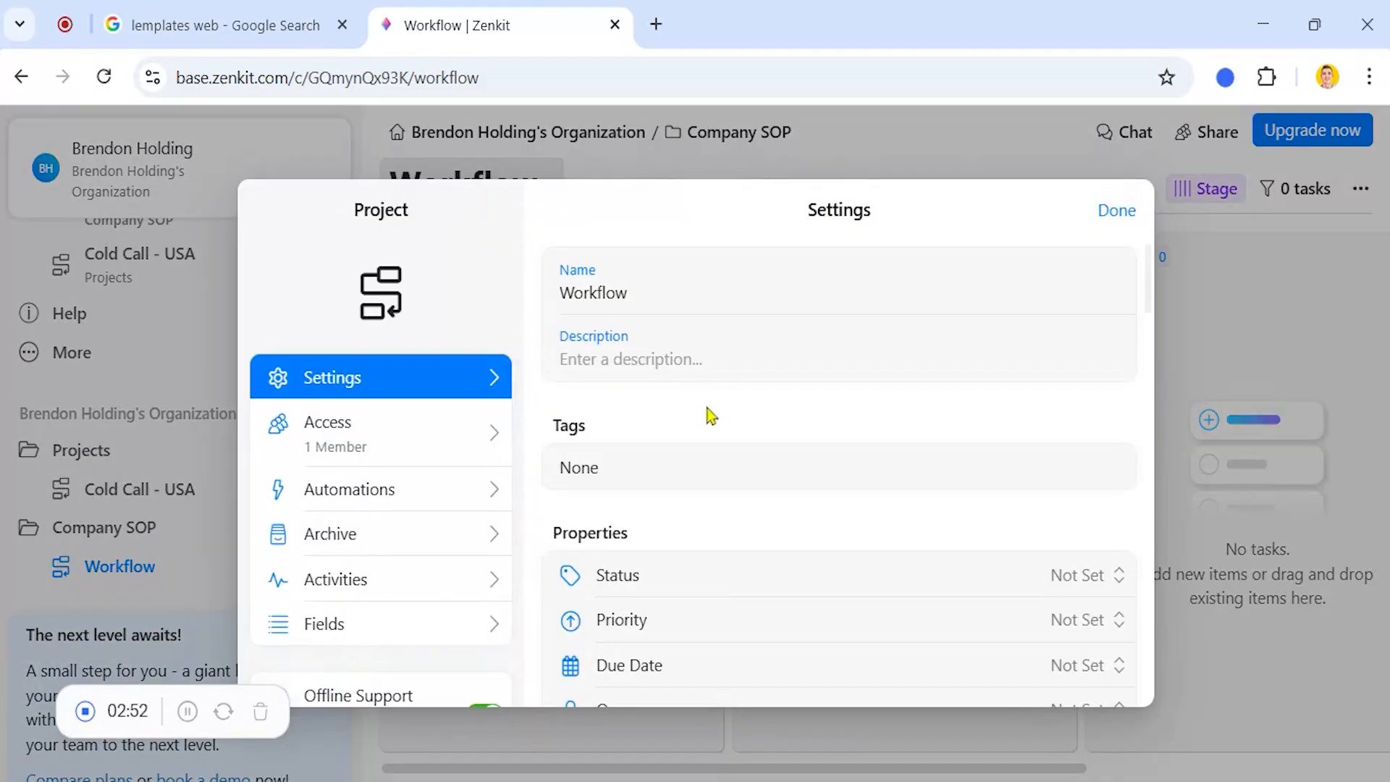
pyautogui.scroll(-2, 711, 416)
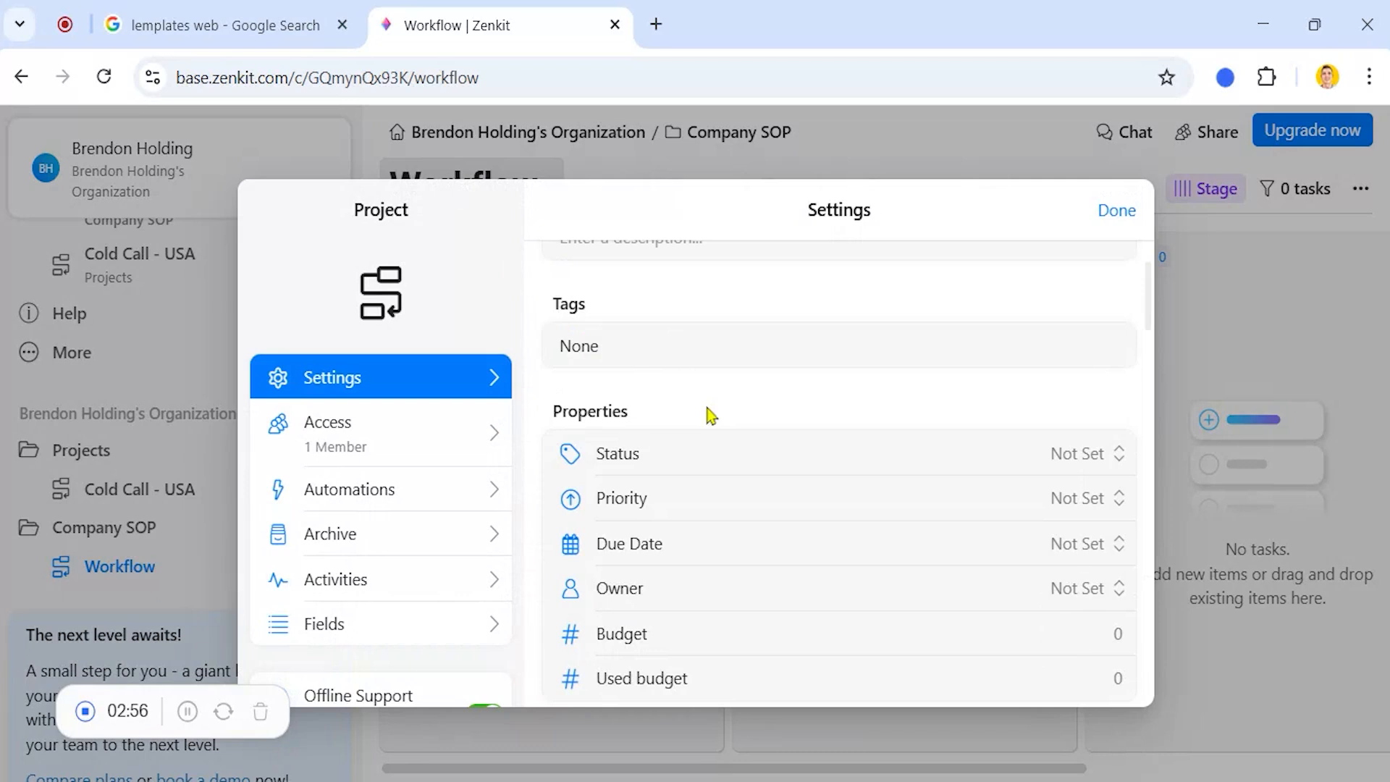
pyautogui.scroll(2, 712, 416)
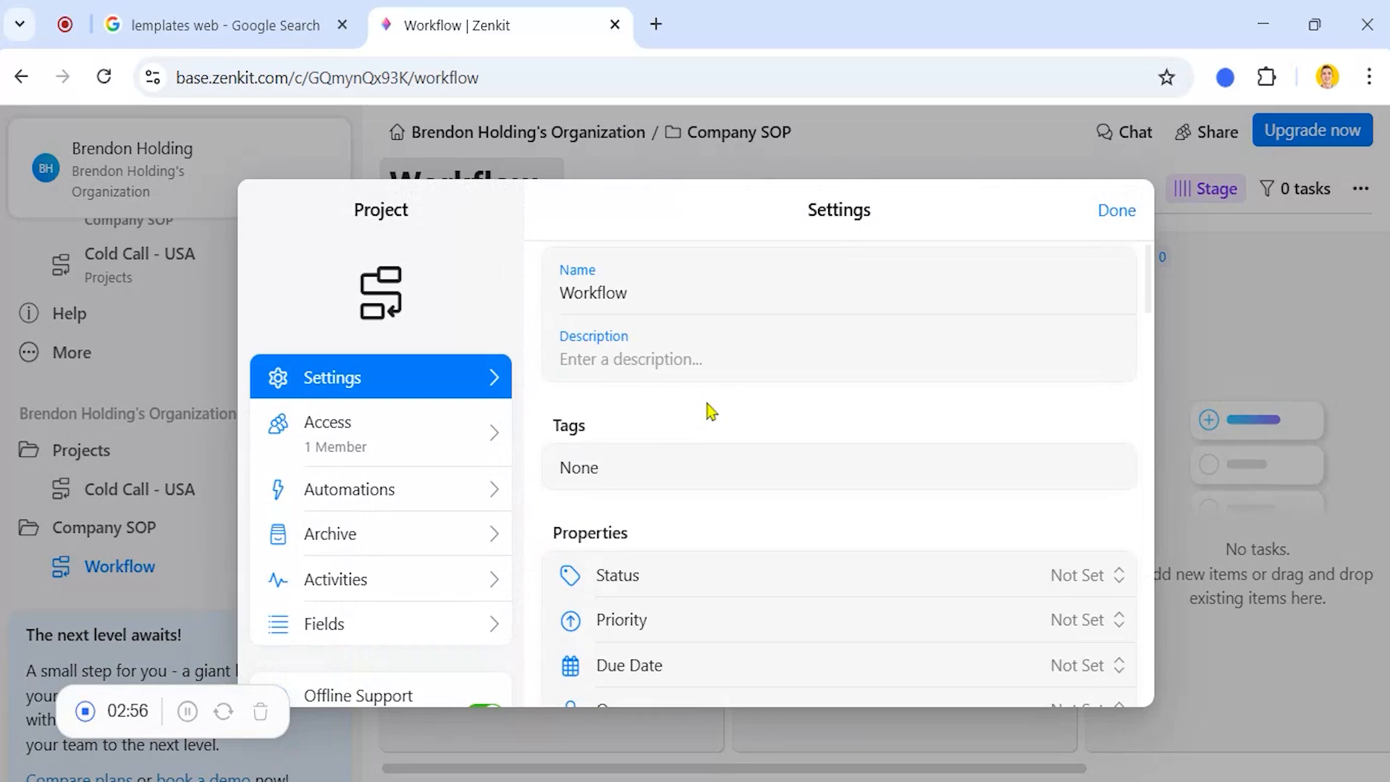
pyautogui.click(706, 356)
pyautogui.write('Onbo')
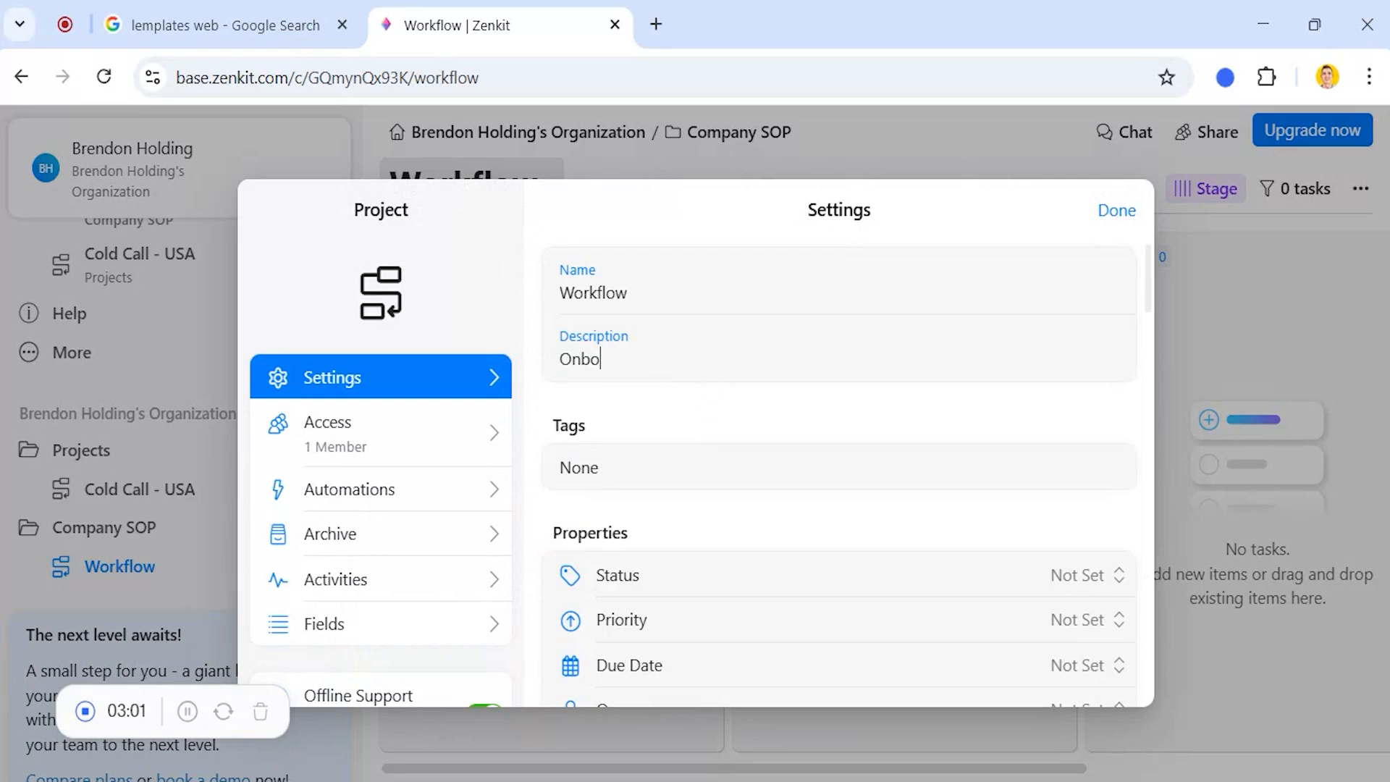
pyautogui.write('arding new hire')
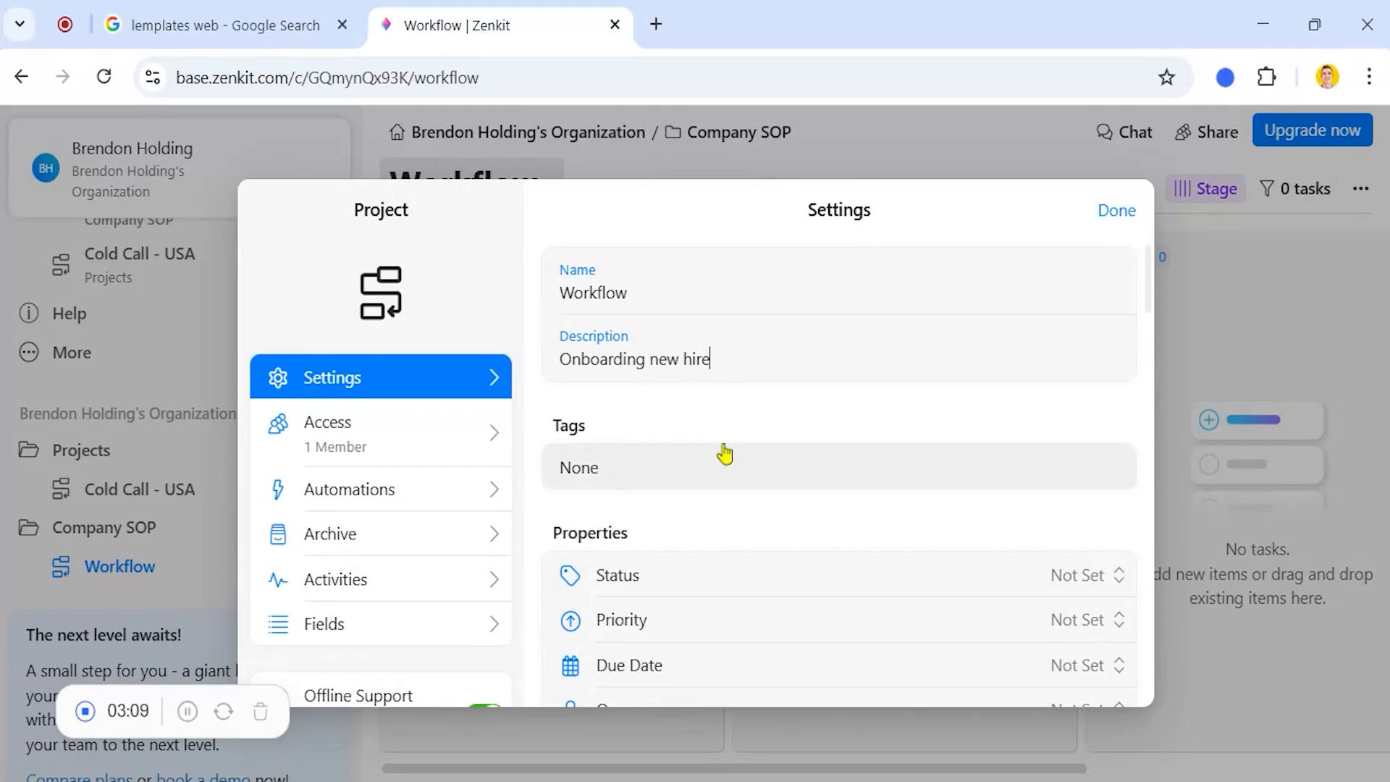
# Step: Review the Workflow project's remaining settings, from properties and notifications through default view and export actions, and close them
pyautogui.scroll(-2, 727, 453)
pyautogui.scroll(-2, 726, 453)
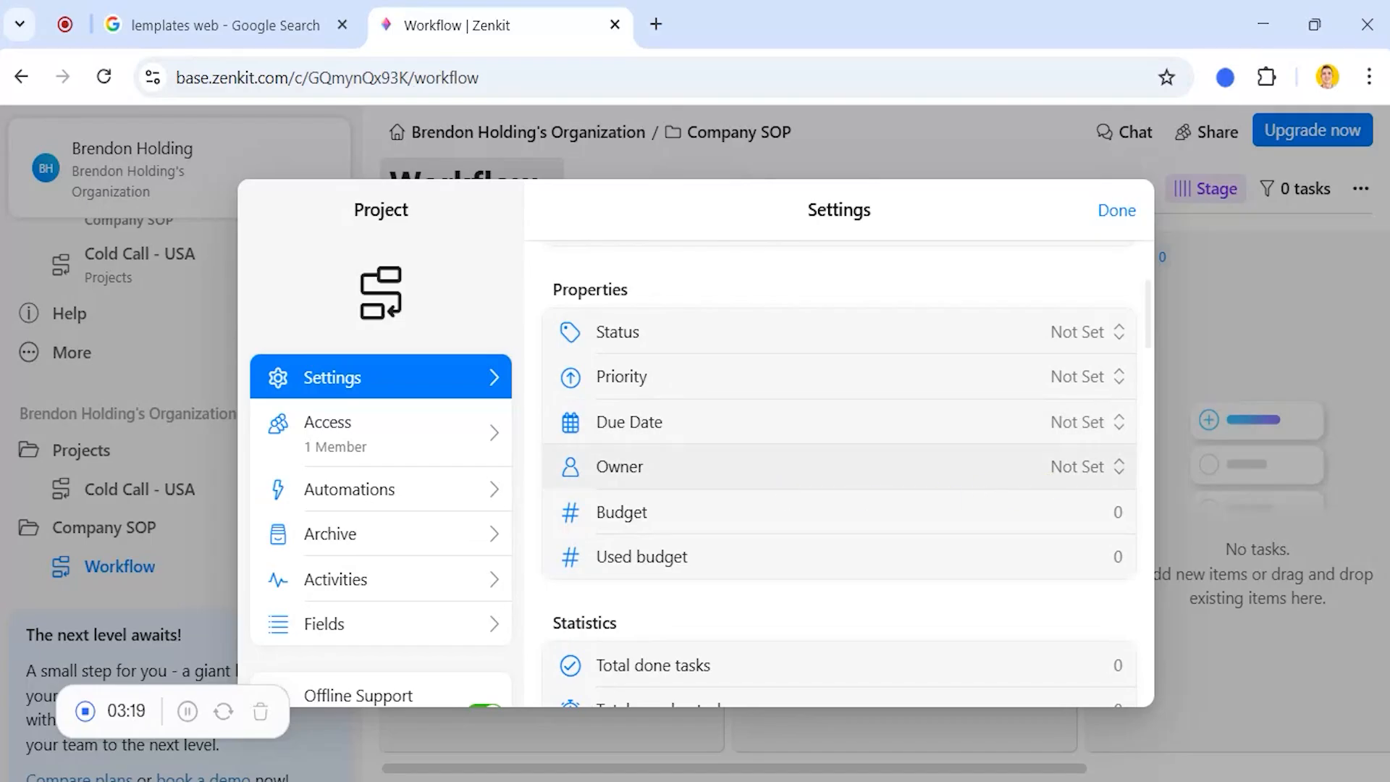
pyautogui.scroll(-2, 962, 518)
pyautogui.scroll(-2, 962, 518)
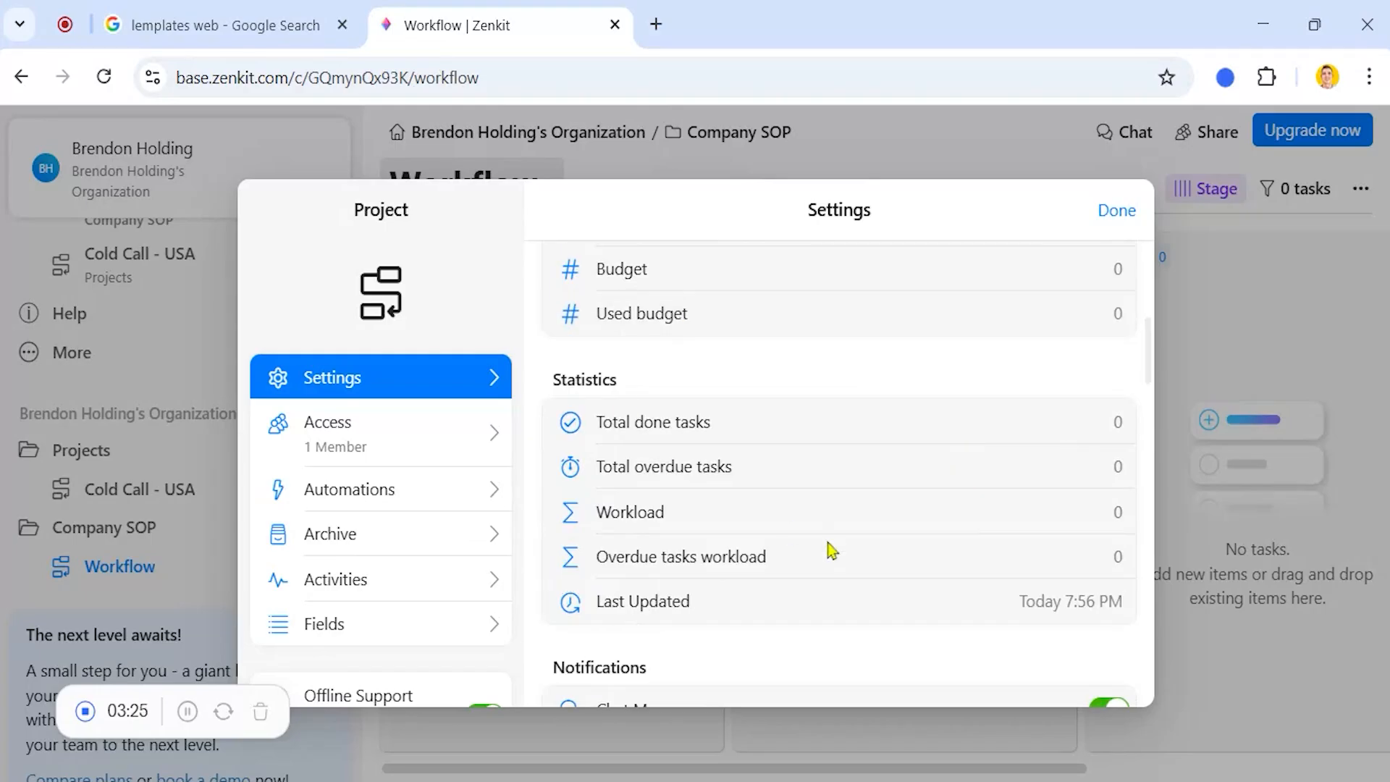
pyautogui.scroll(-4, 832, 552)
pyautogui.scroll(-2, 832, 551)
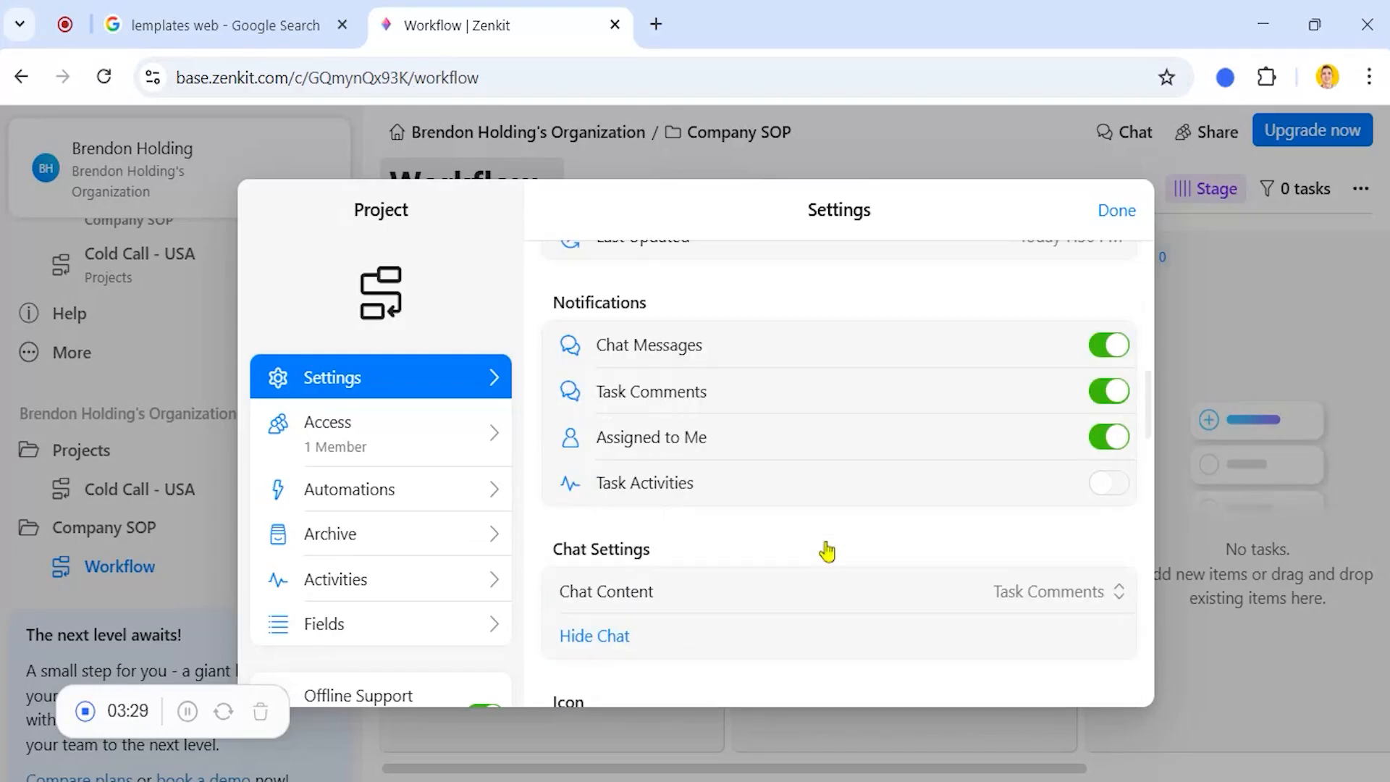
pyautogui.scroll(-8, 827, 551)
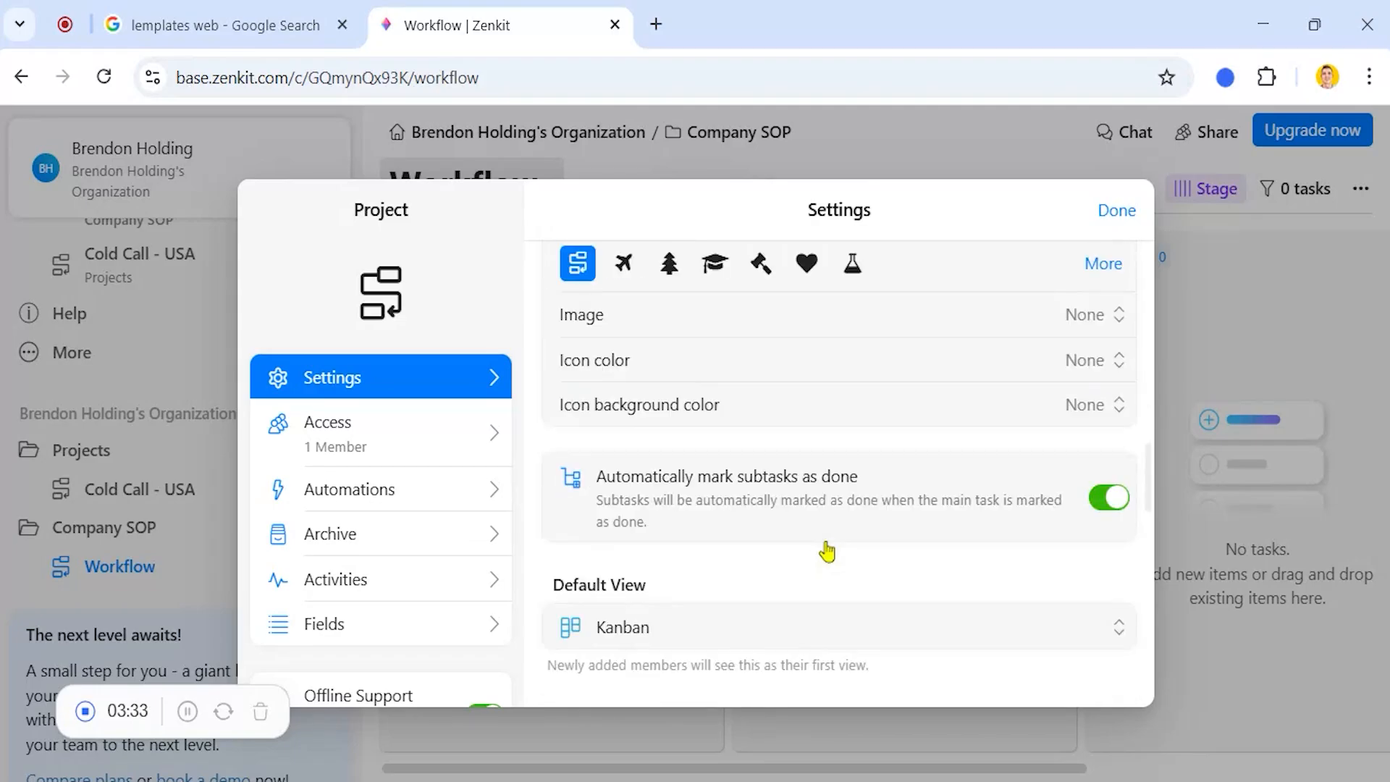
pyautogui.scroll(-4, 827, 551)
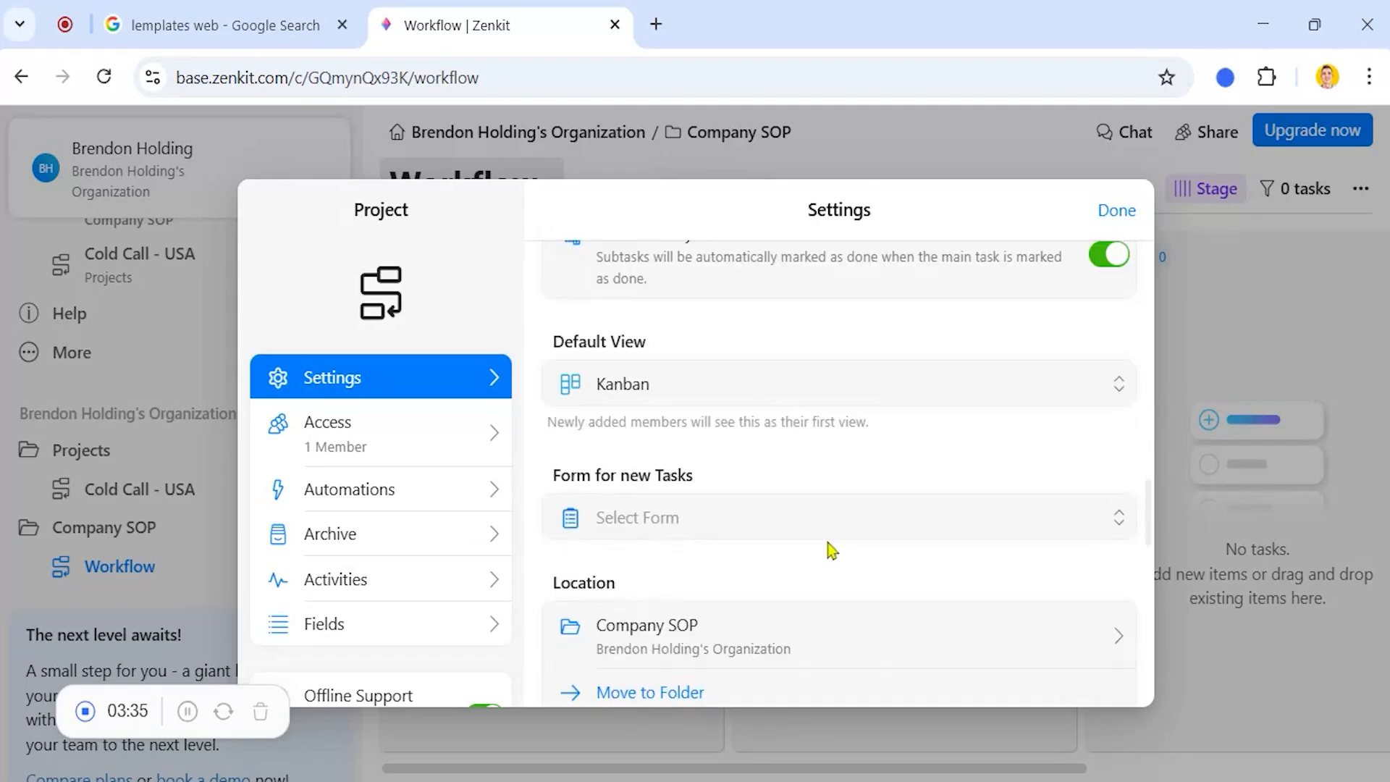
pyautogui.scroll(-8, 831, 551)
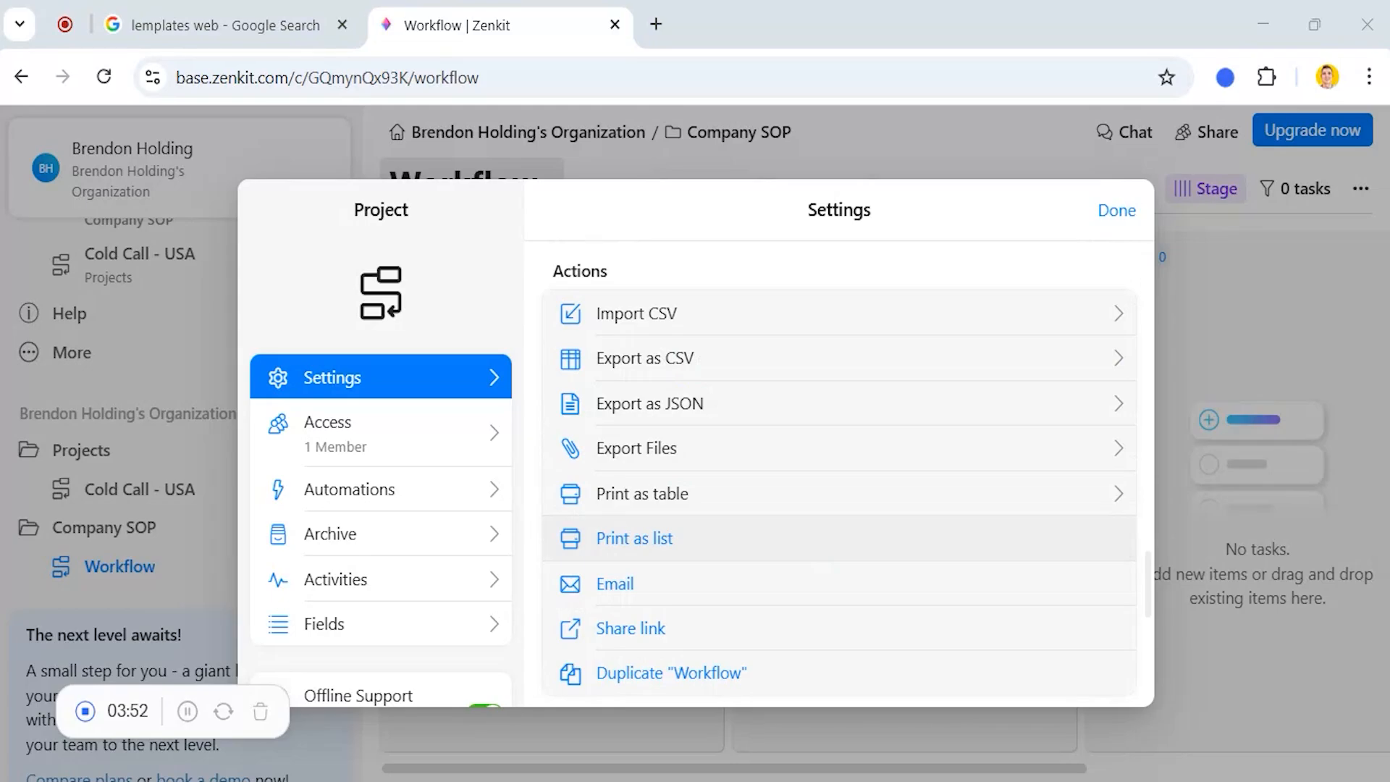
pyautogui.press('Escape')
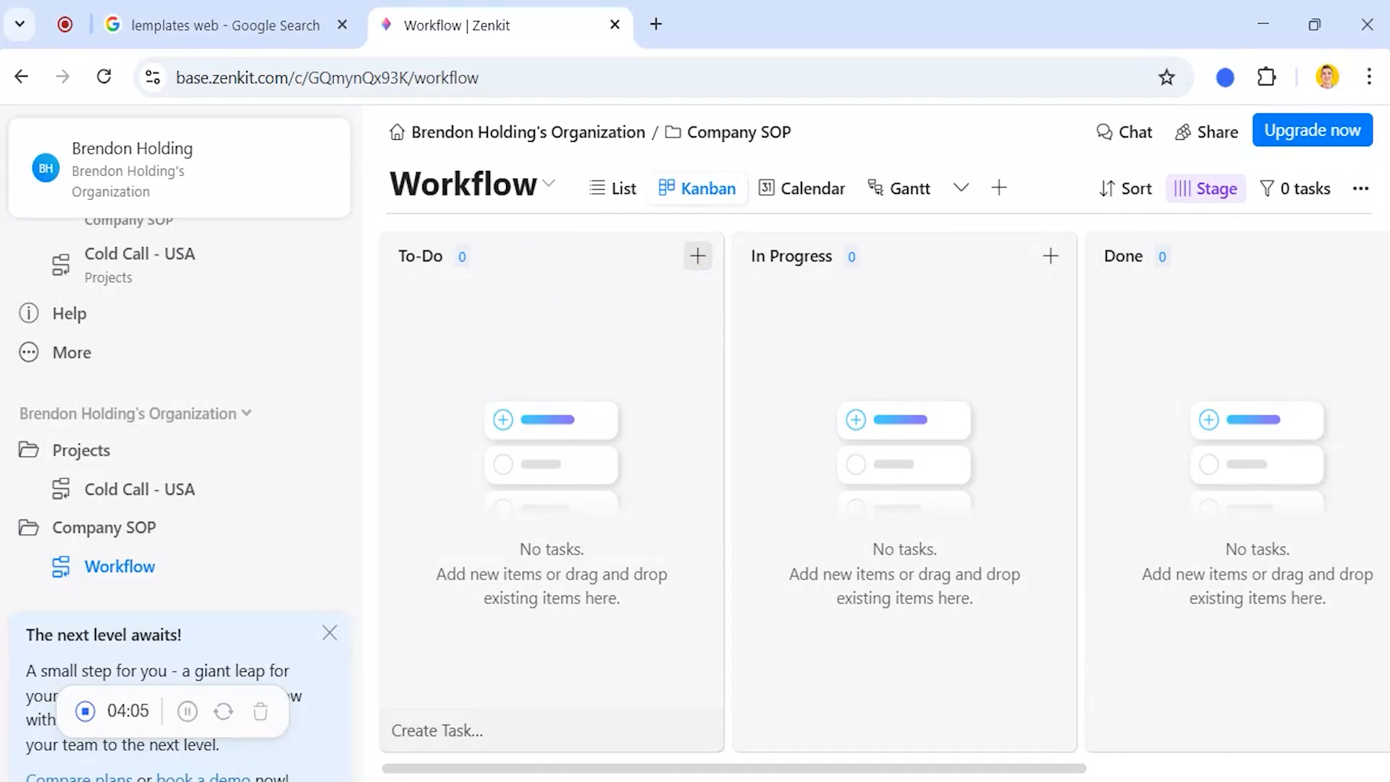
# Step: Add four tasks named 1, 2, 3 and 4 to the To-Do stage of the Workflow project
pyautogui.click(698, 257)
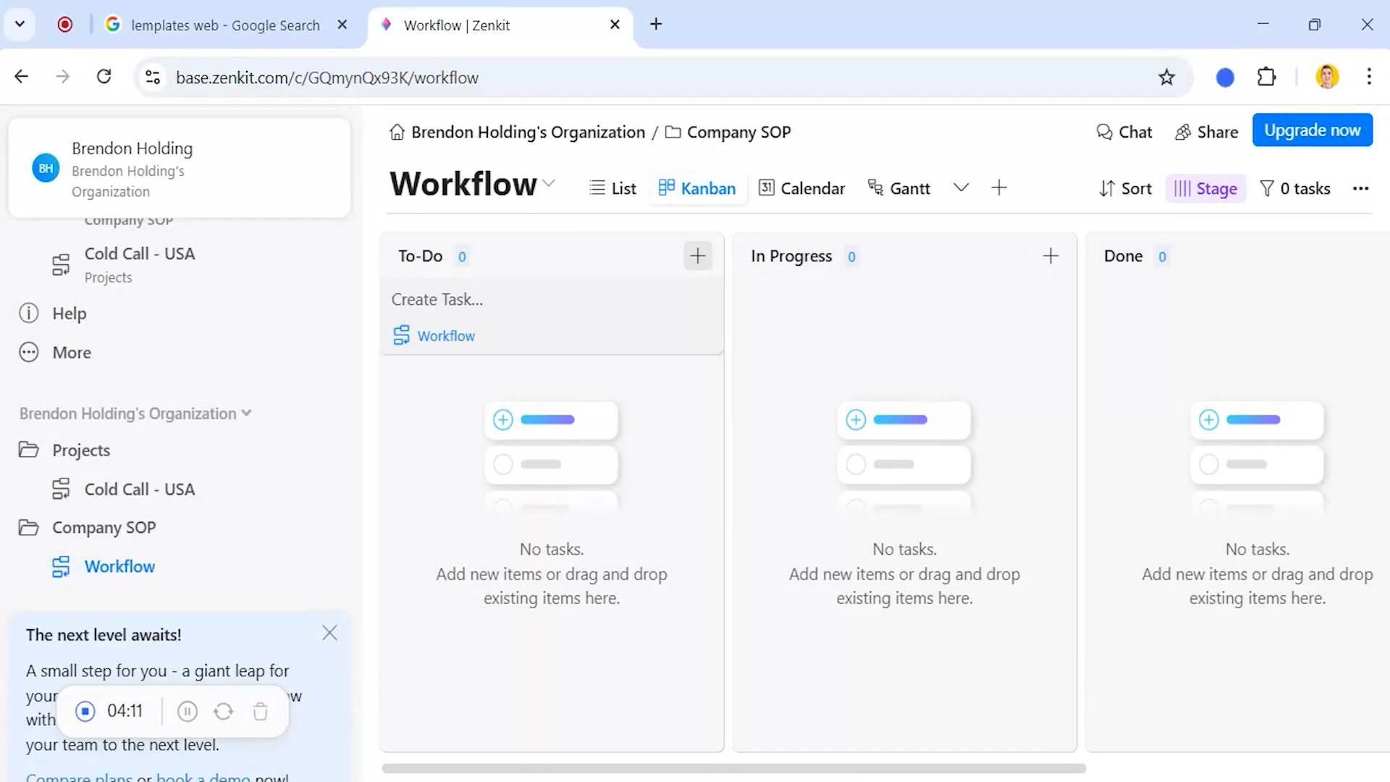
pyautogui.write('1')
pyautogui.press('Return')
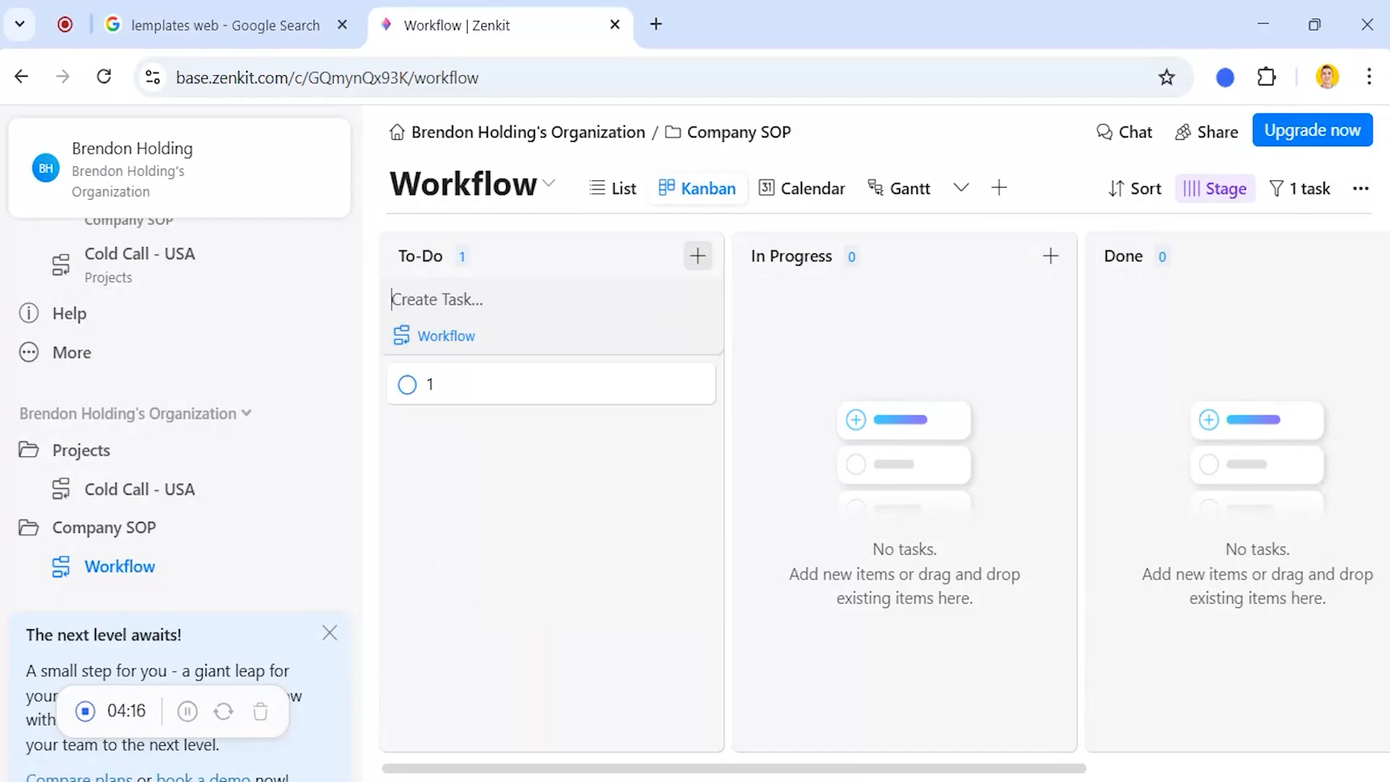
pyautogui.write('2')
pyautogui.press('Return')
pyautogui.write('3')
pyautogui.press('Return')
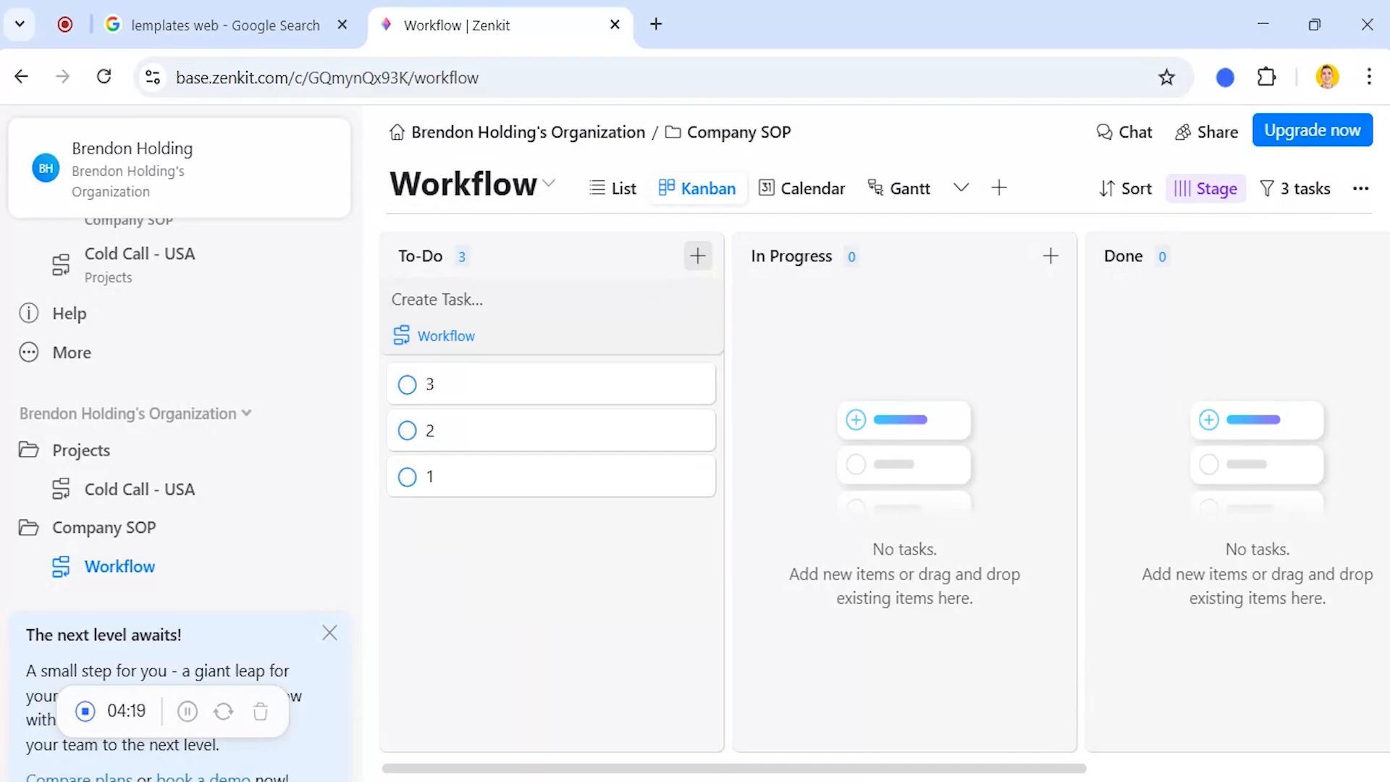
pyautogui.write('4')
pyautogui.press('Return')
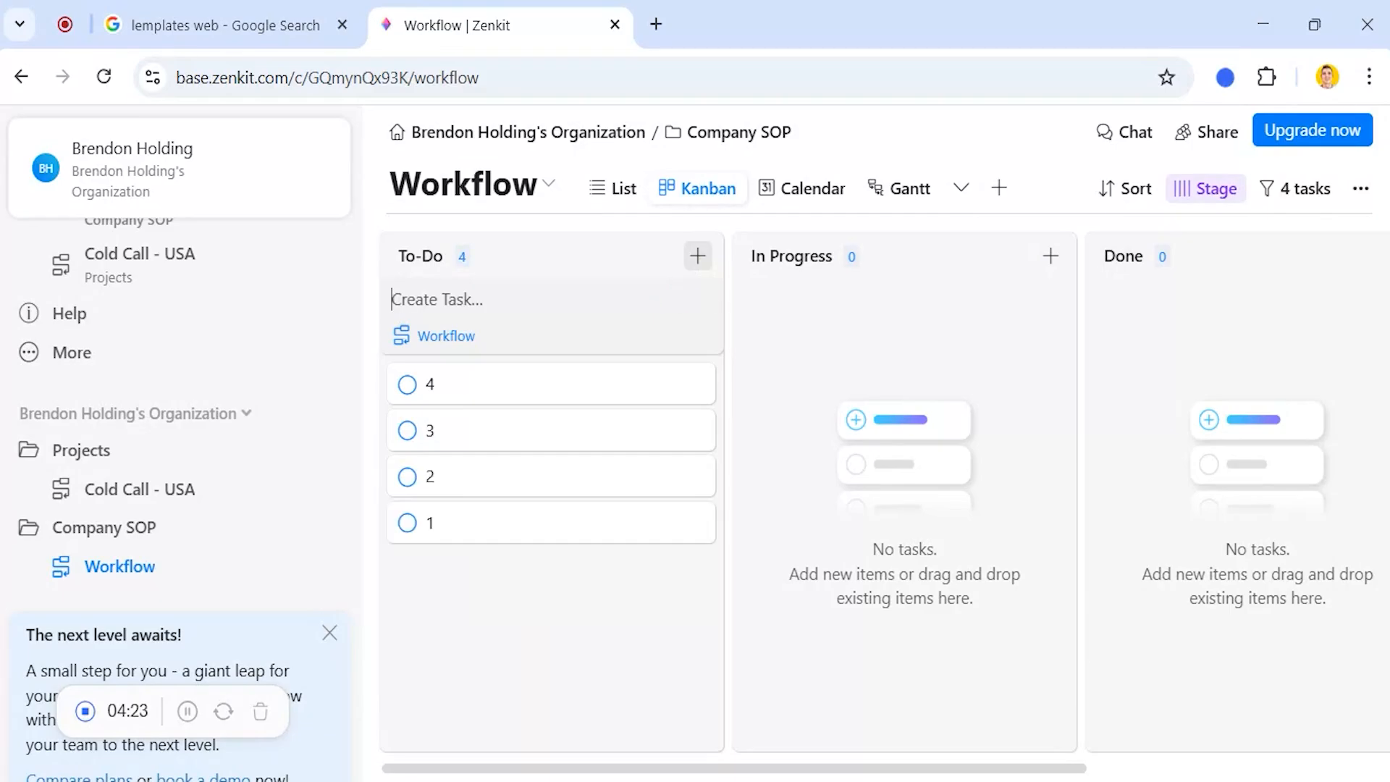
# Step: Examine the available detail fields of task 4, such as attachments, subtasks and dependencies, and close the task
pyautogui.click(575, 387)
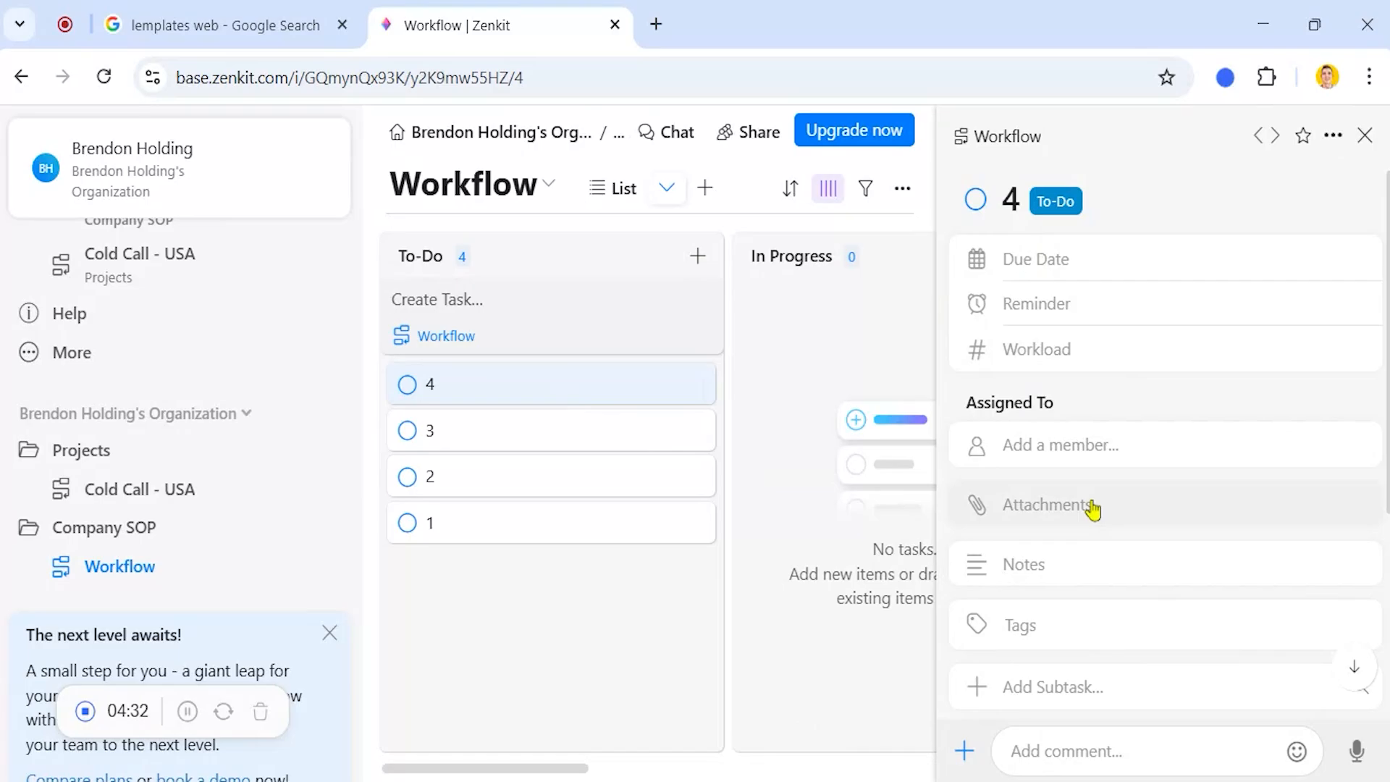
pyautogui.scroll(-2, 1107, 565)
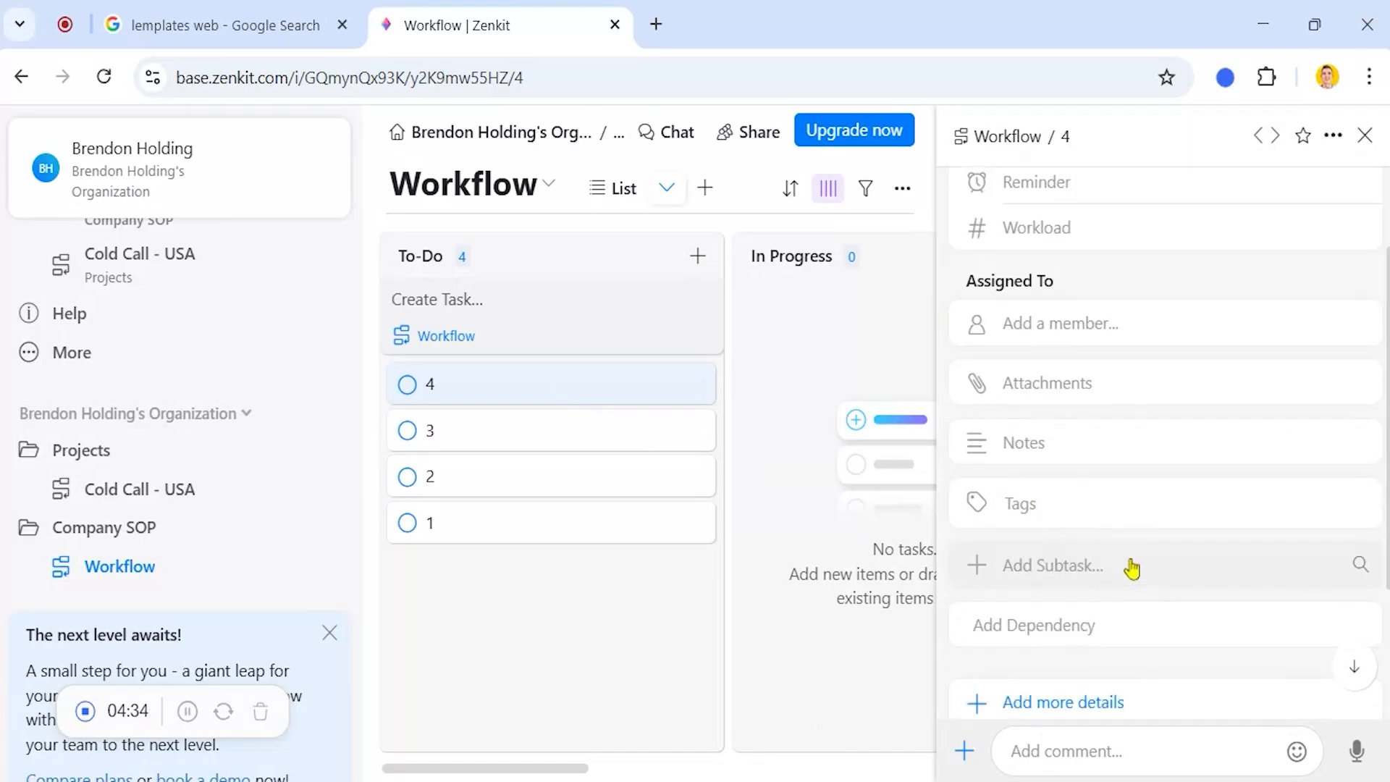
pyautogui.scroll(-2, 1131, 568)
pyautogui.click(863, 340)
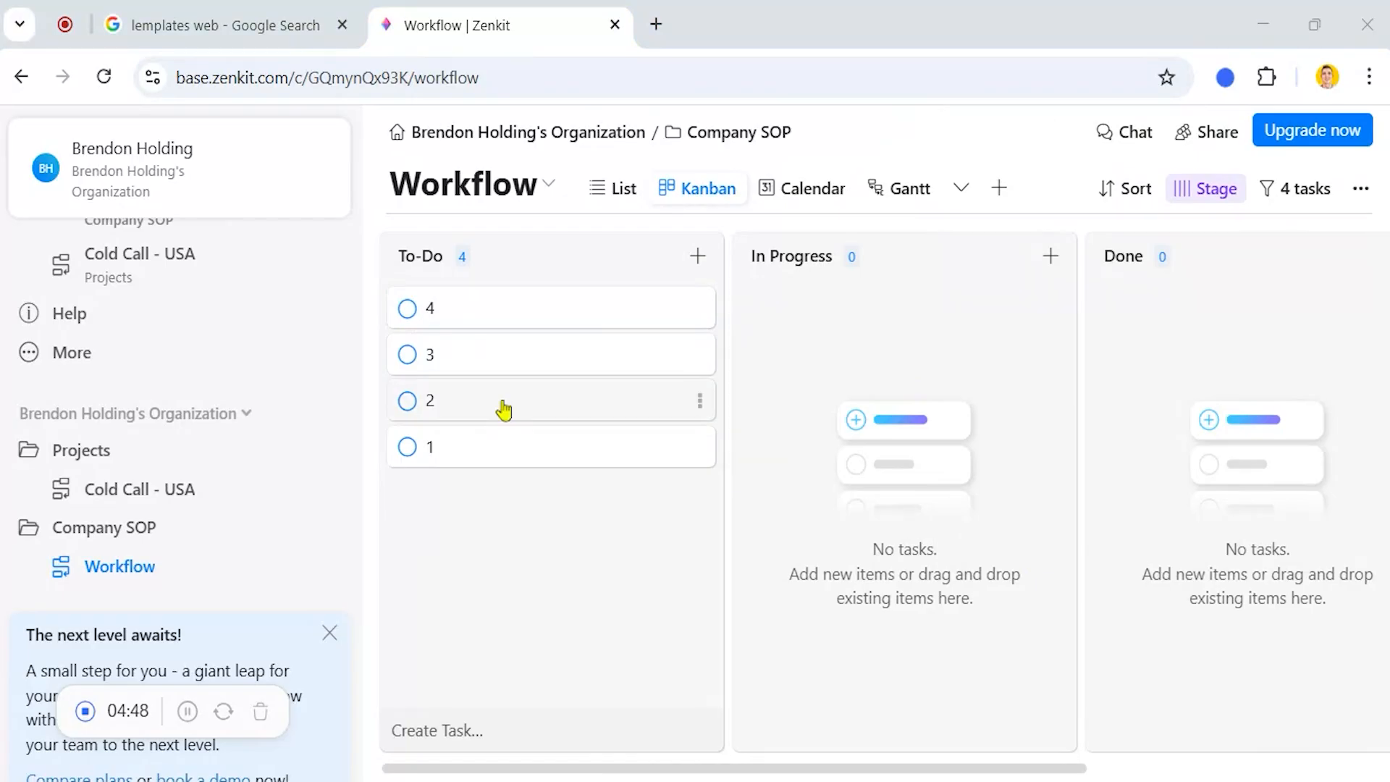
# Step: Move task 2 from the To-Do stage to In Progress
pyautogui.moveTo(530, 406); pyautogui.dragTo(865, 385)
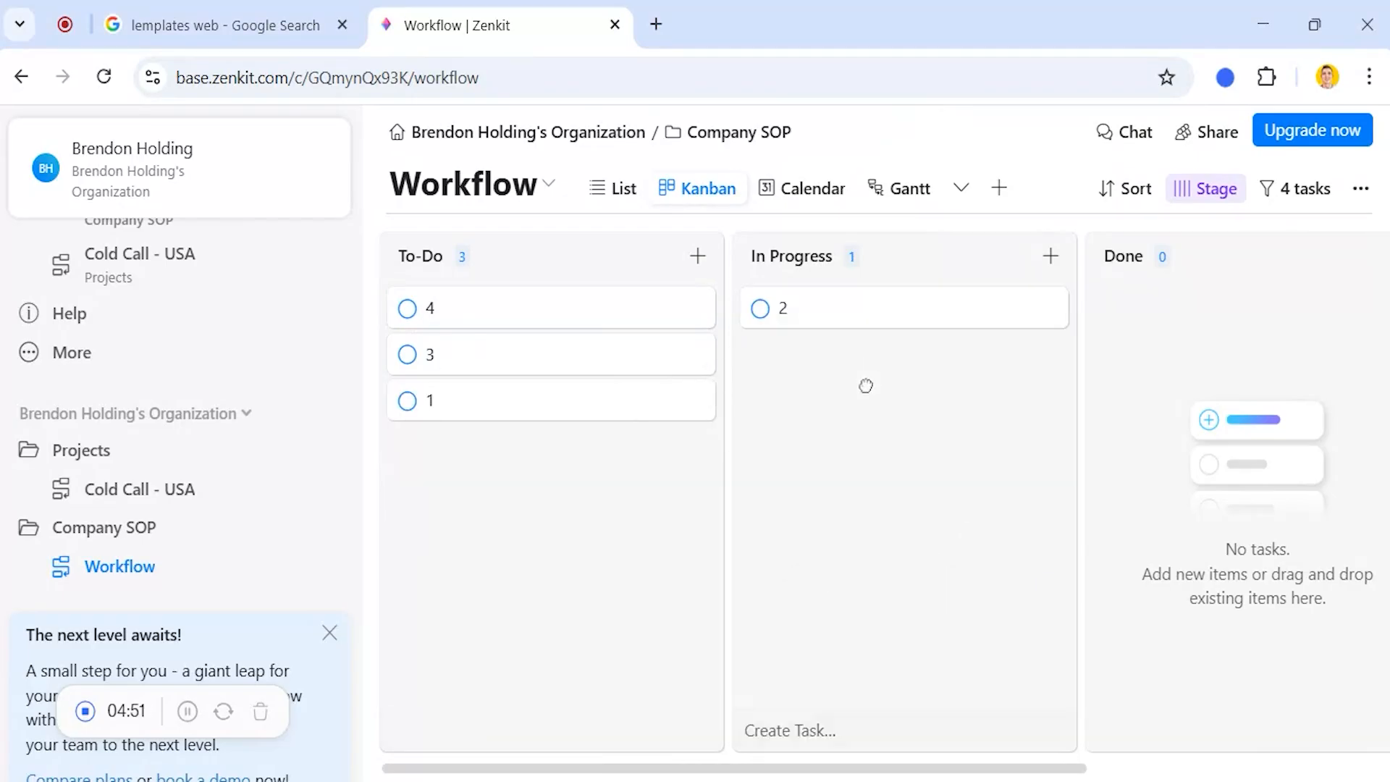
# Step: Move task 3 from To-Do to In Progress and place task 1 above task 4 in the To-Do stage
pyautogui.moveTo(546, 354); pyautogui.dragTo(872, 357)
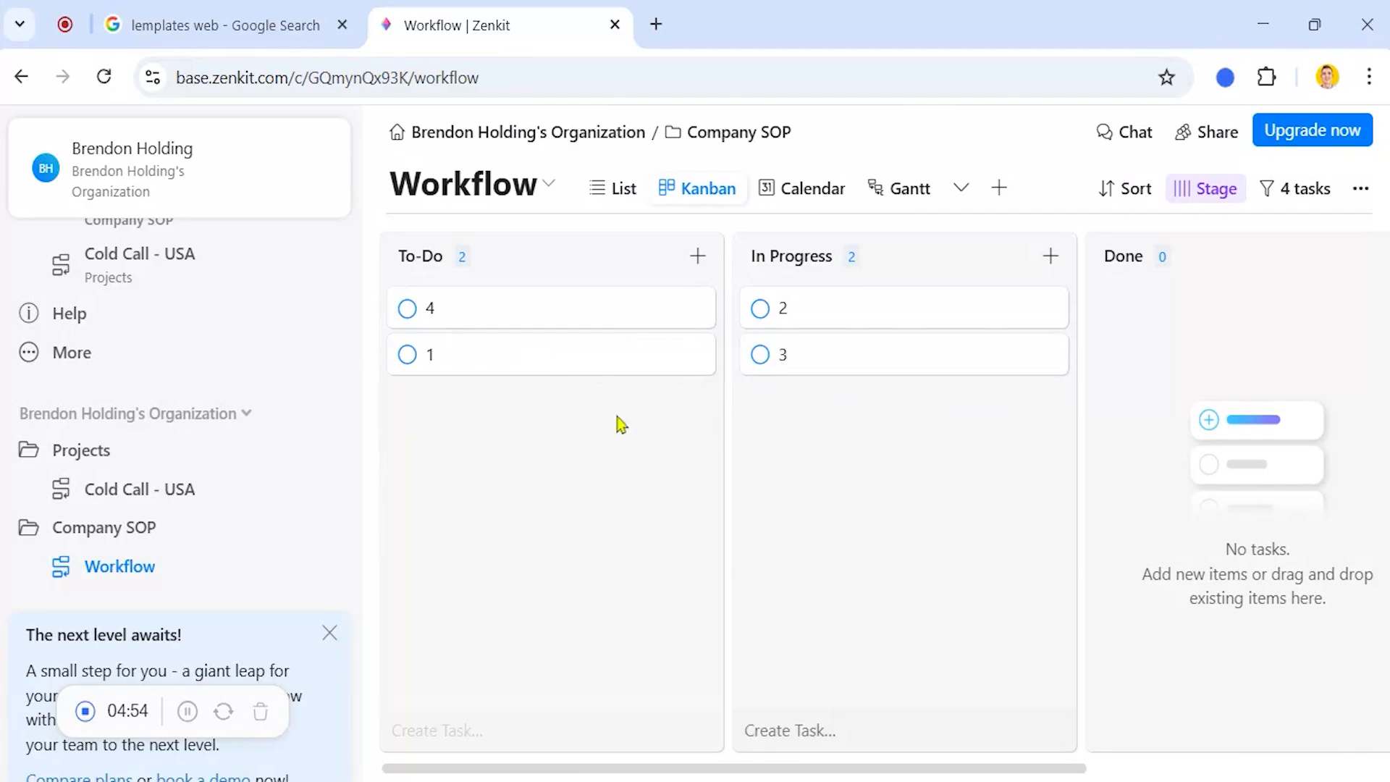
pyautogui.moveTo(544, 358); pyautogui.dragTo(552, 301)
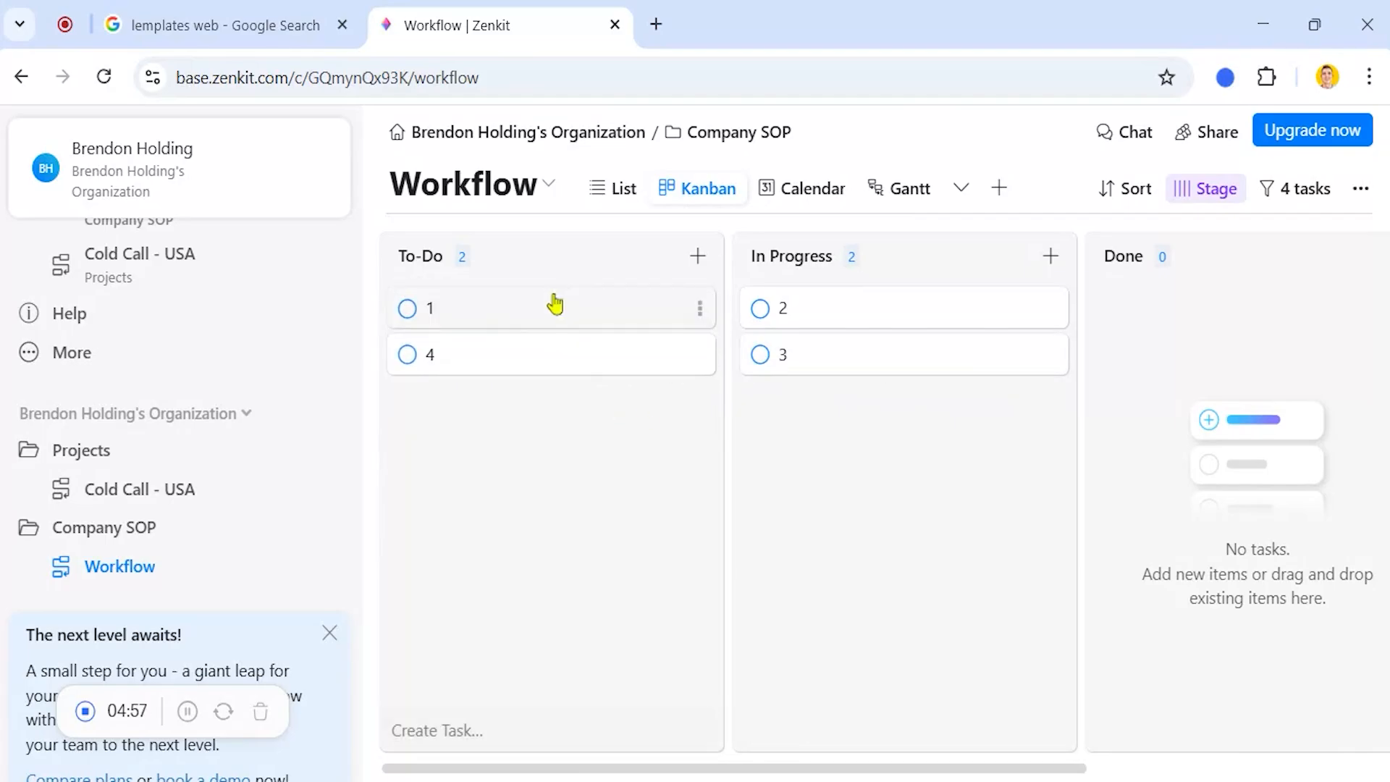
# Step: Mark task 1 in To-Do and task 2 in In Progress as completed
pyautogui.click(407, 310)
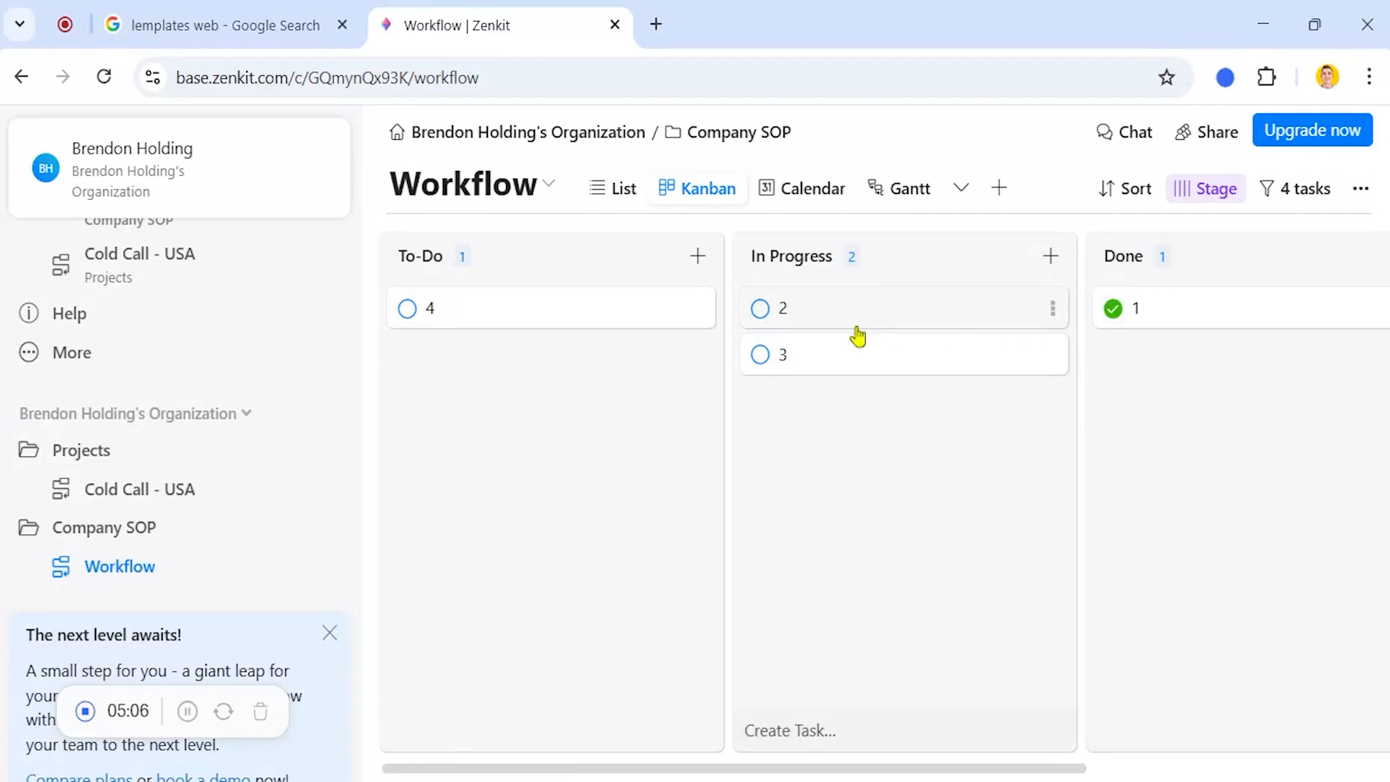
pyautogui.click(759, 309)
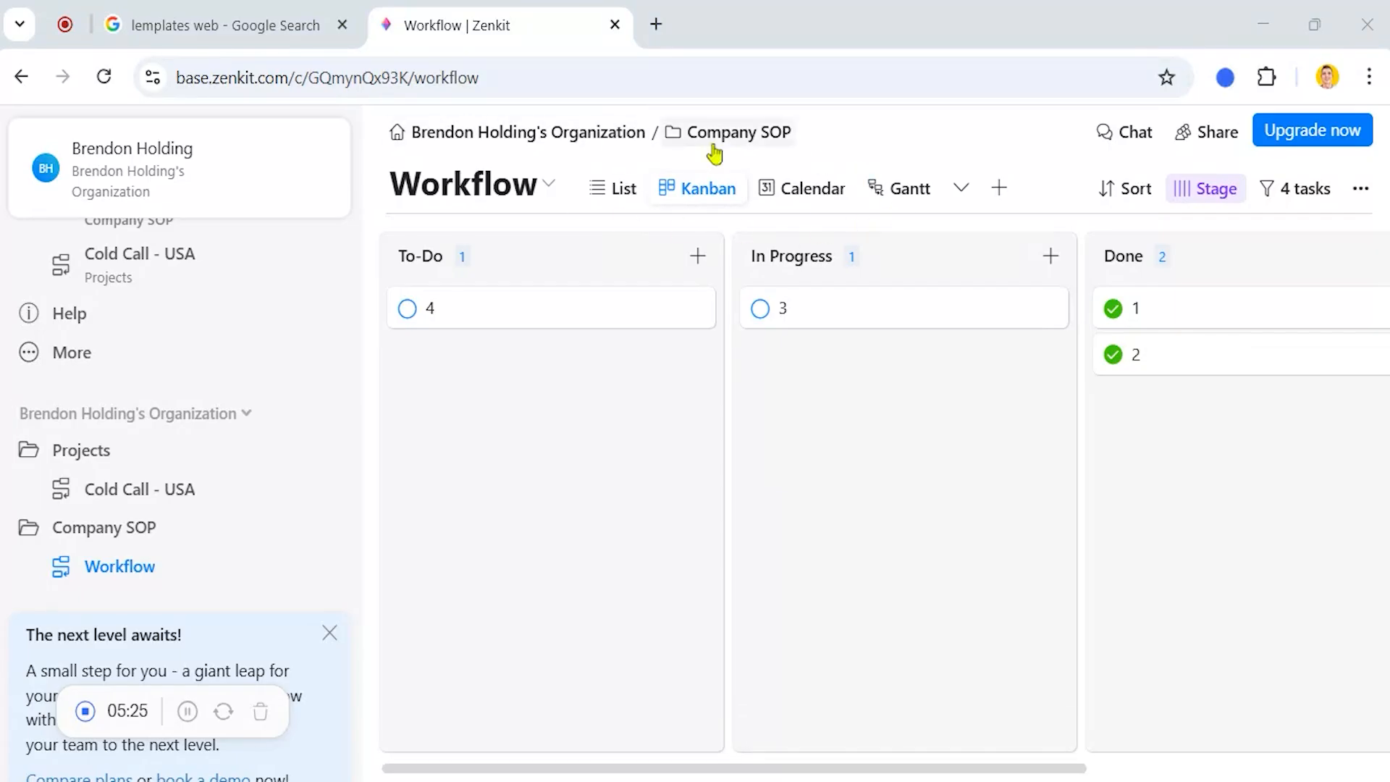
# Step: Look through the Workflow project in the List, Kanban, Calendar and Gantt views
pyautogui.click(600, 197)
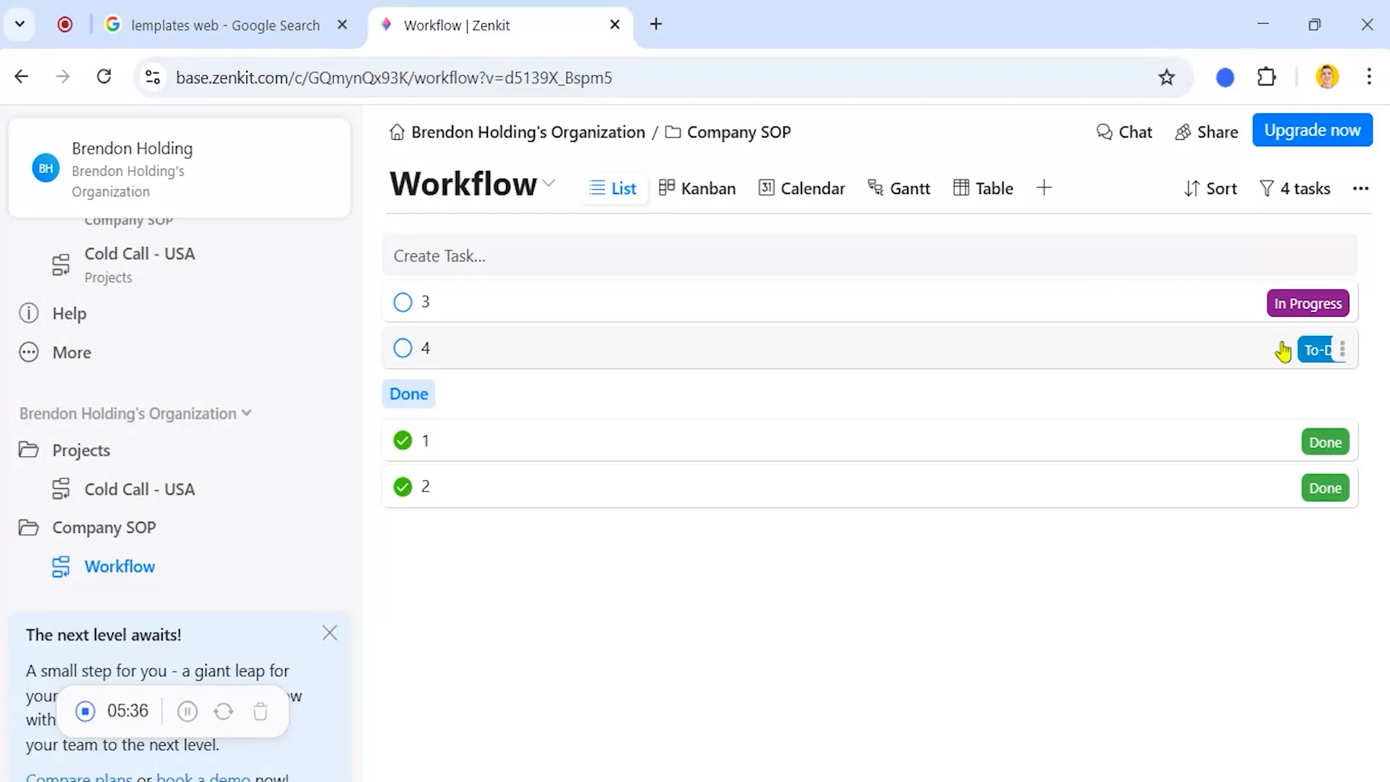
pyautogui.click(693, 202)
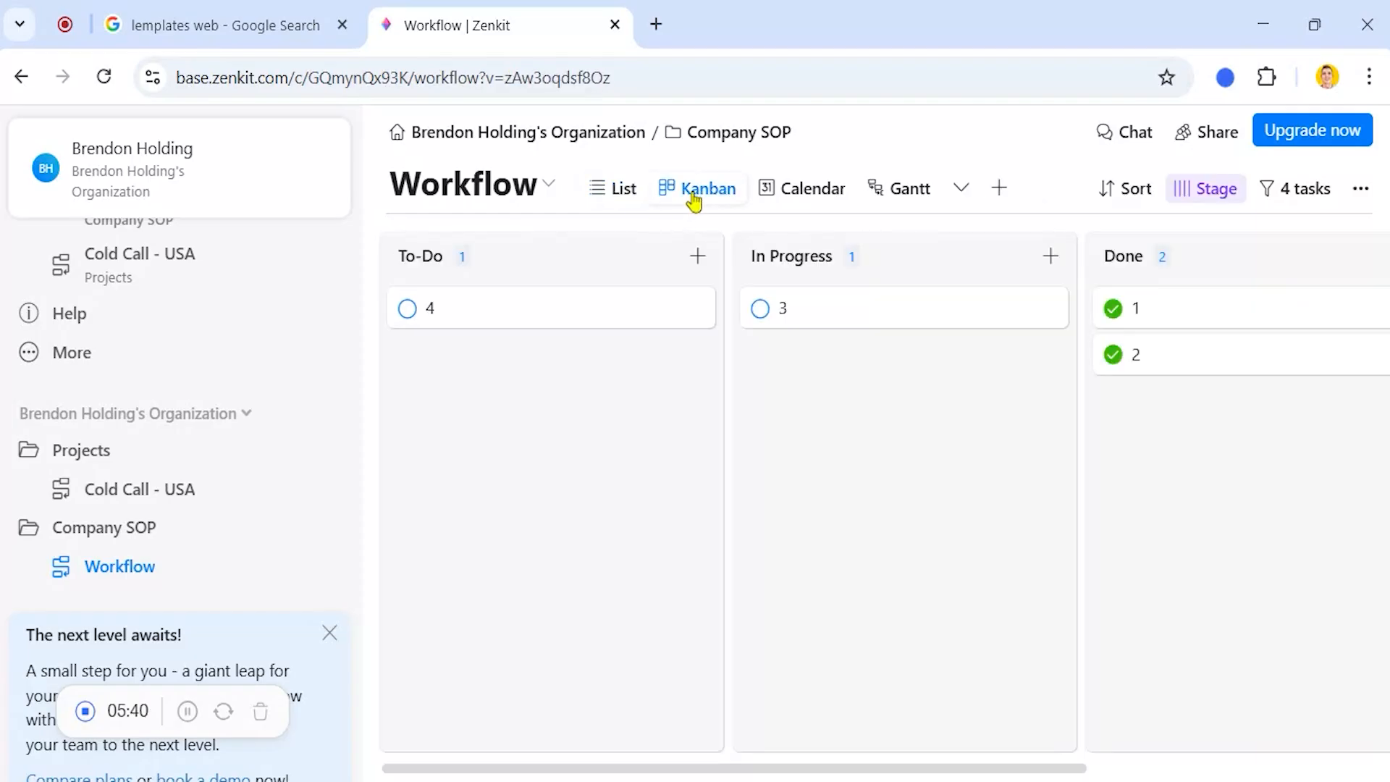
pyautogui.click(789, 188)
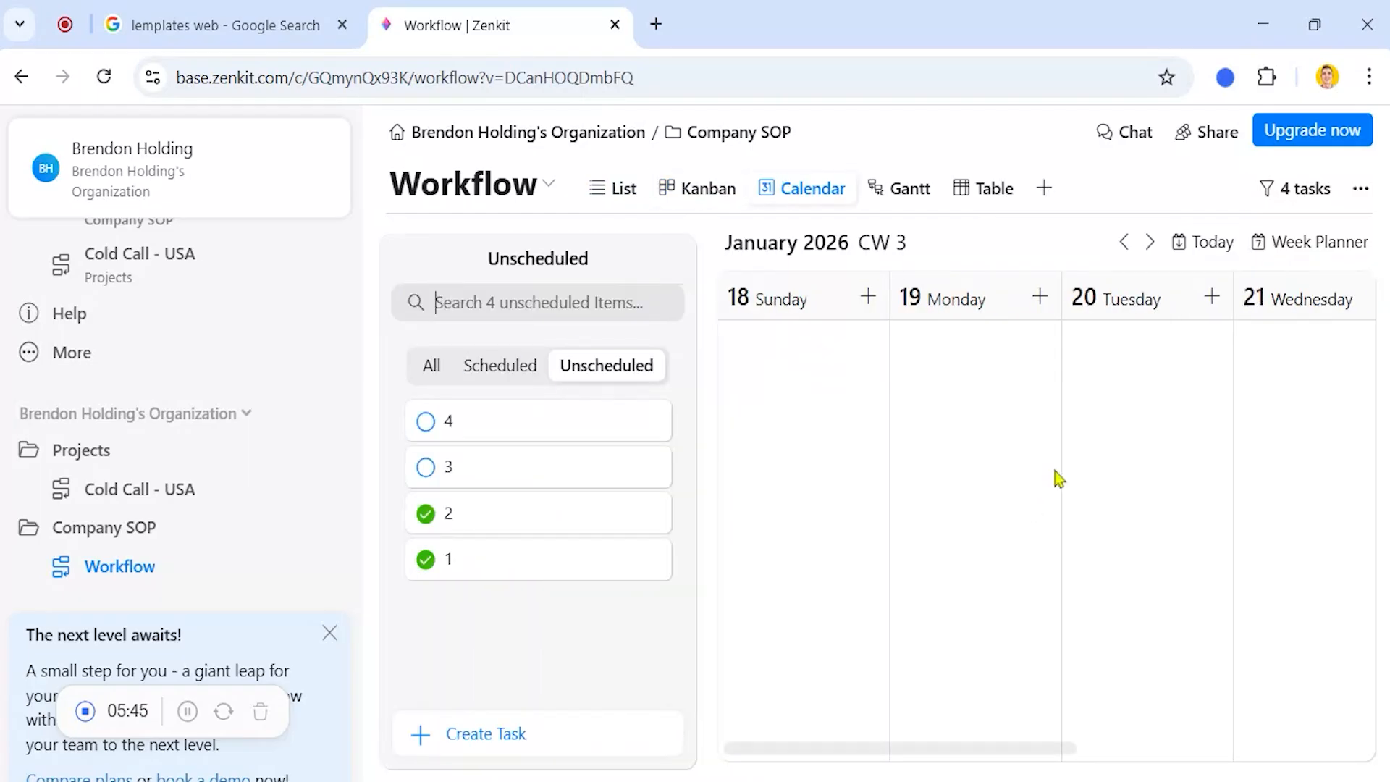
pyautogui.click(899, 188)
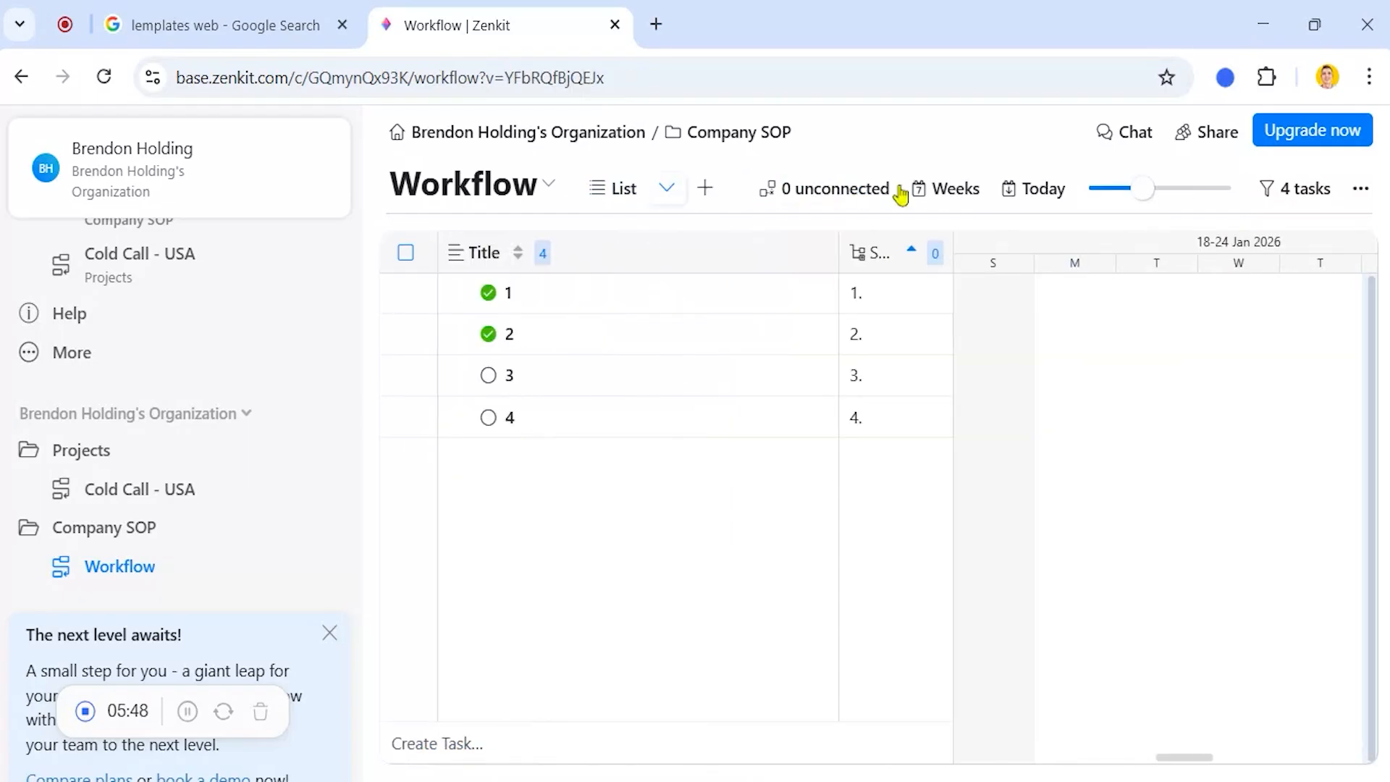
# Step: Add a Dashboard view to the Workflow project and look over its task completion, notes and tag usage widgets
pyautogui.click(705, 188)
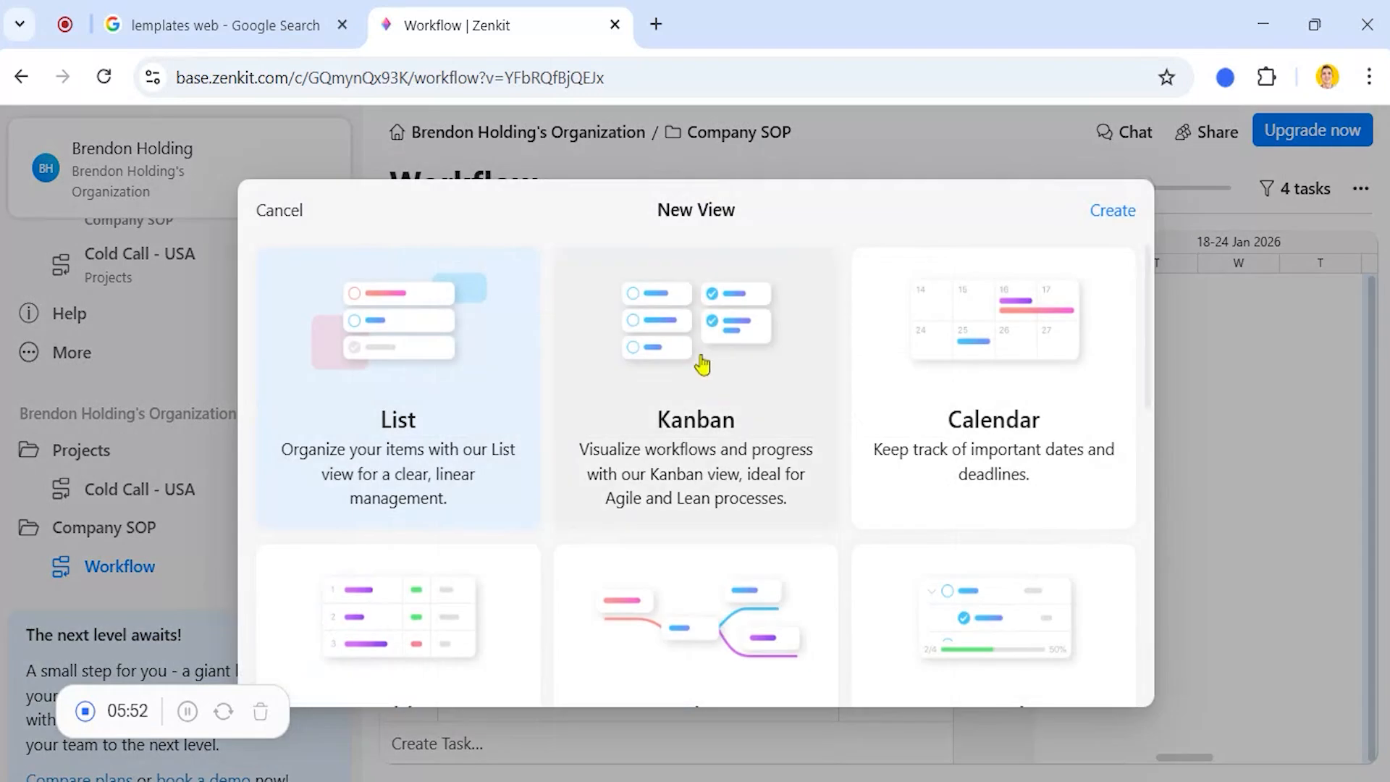
pyautogui.scroll(-2, 706, 366)
pyautogui.scroll(-5, 705, 367)
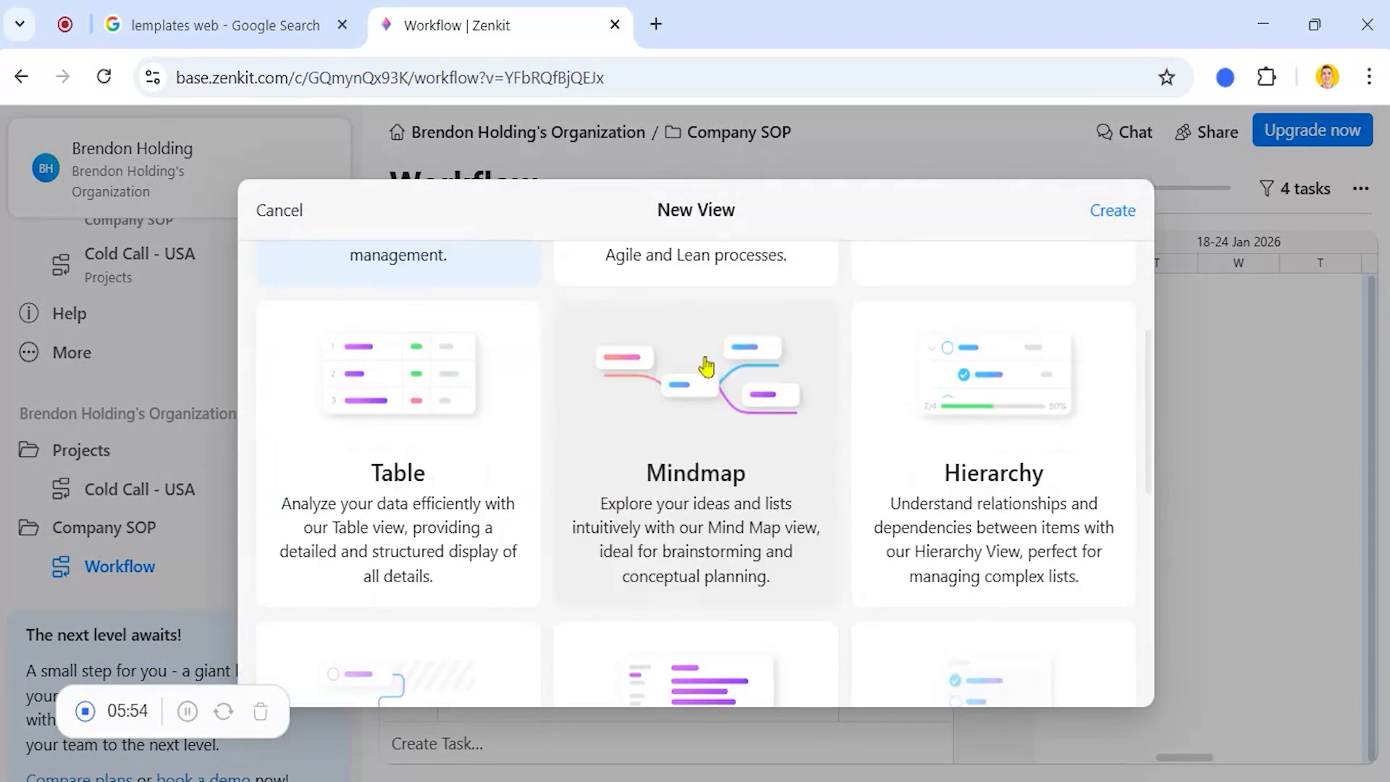
pyautogui.scroll(-3, 705, 367)
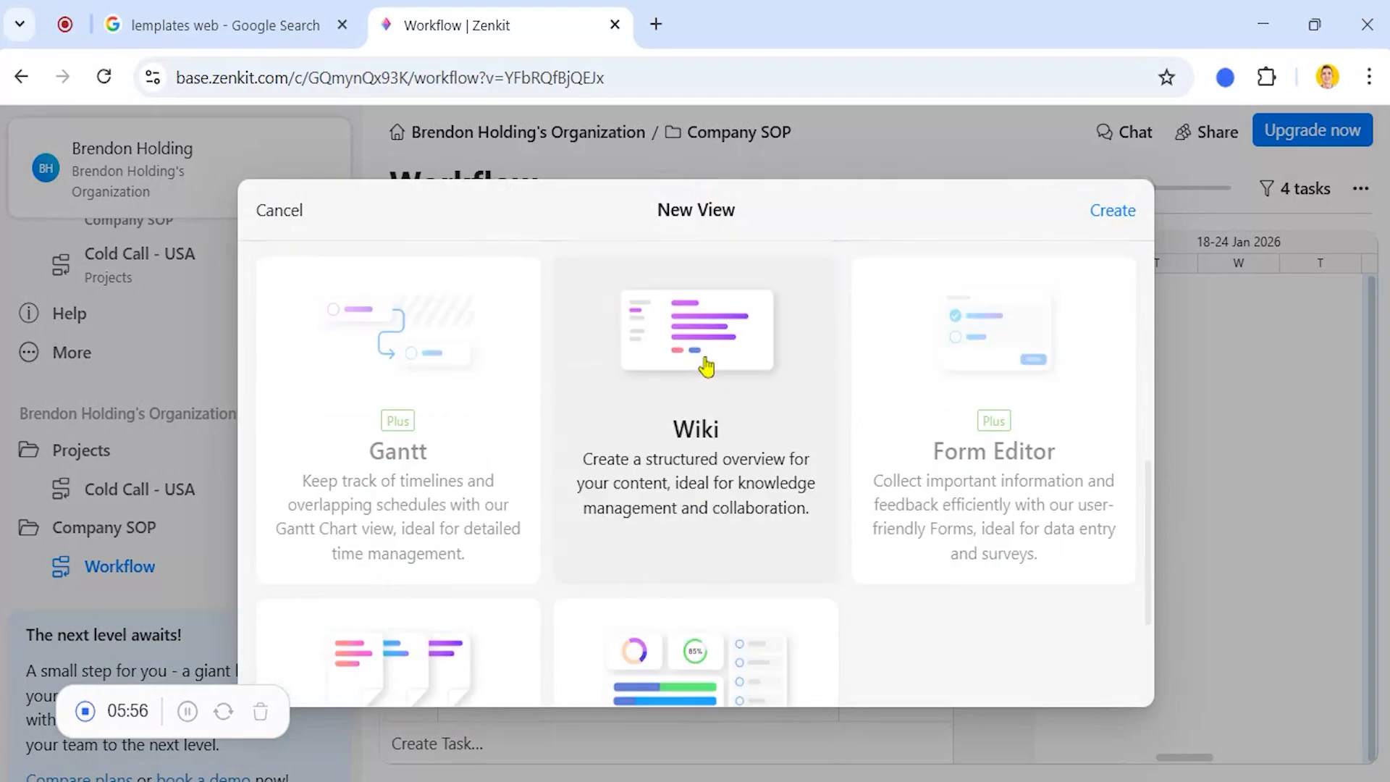
pyautogui.scroll(-1, 705, 367)
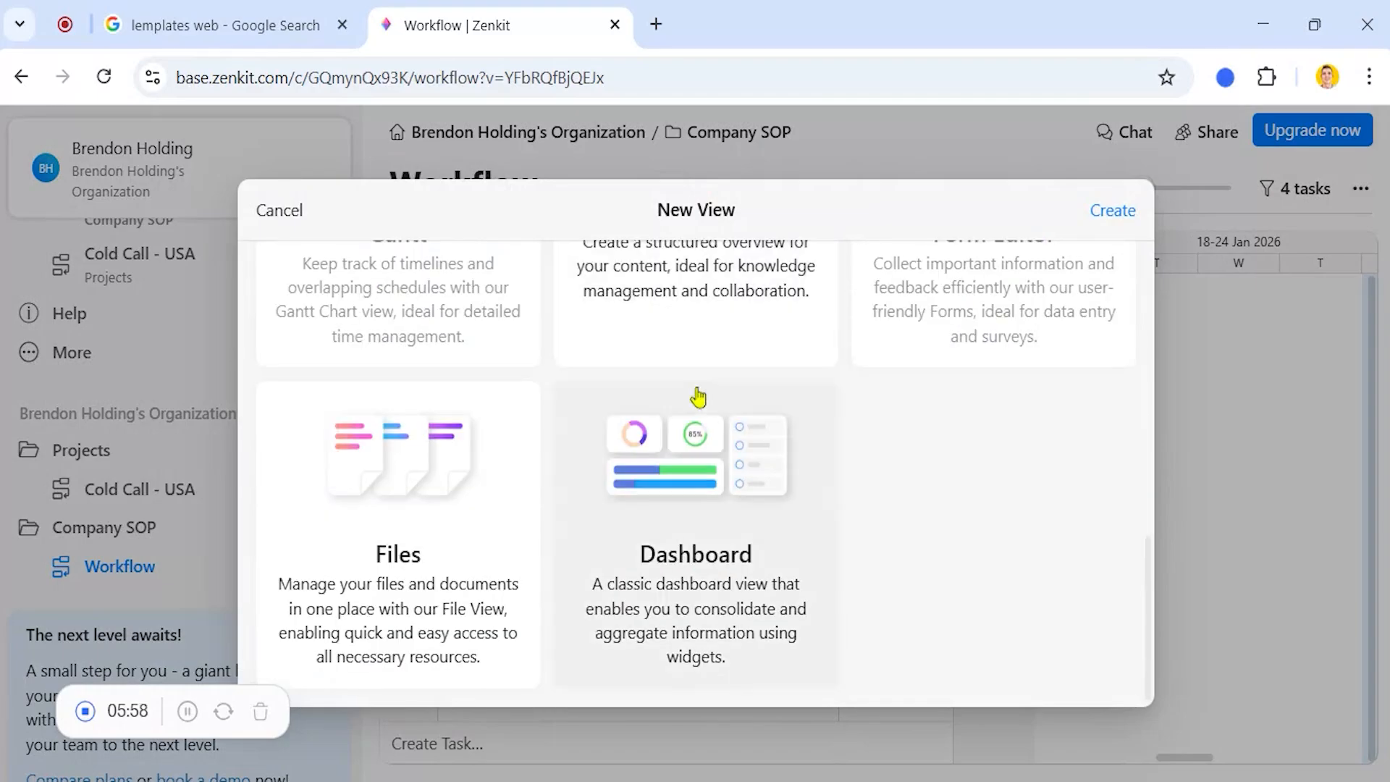
pyautogui.click(682, 449)
pyautogui.click(1111, 210)
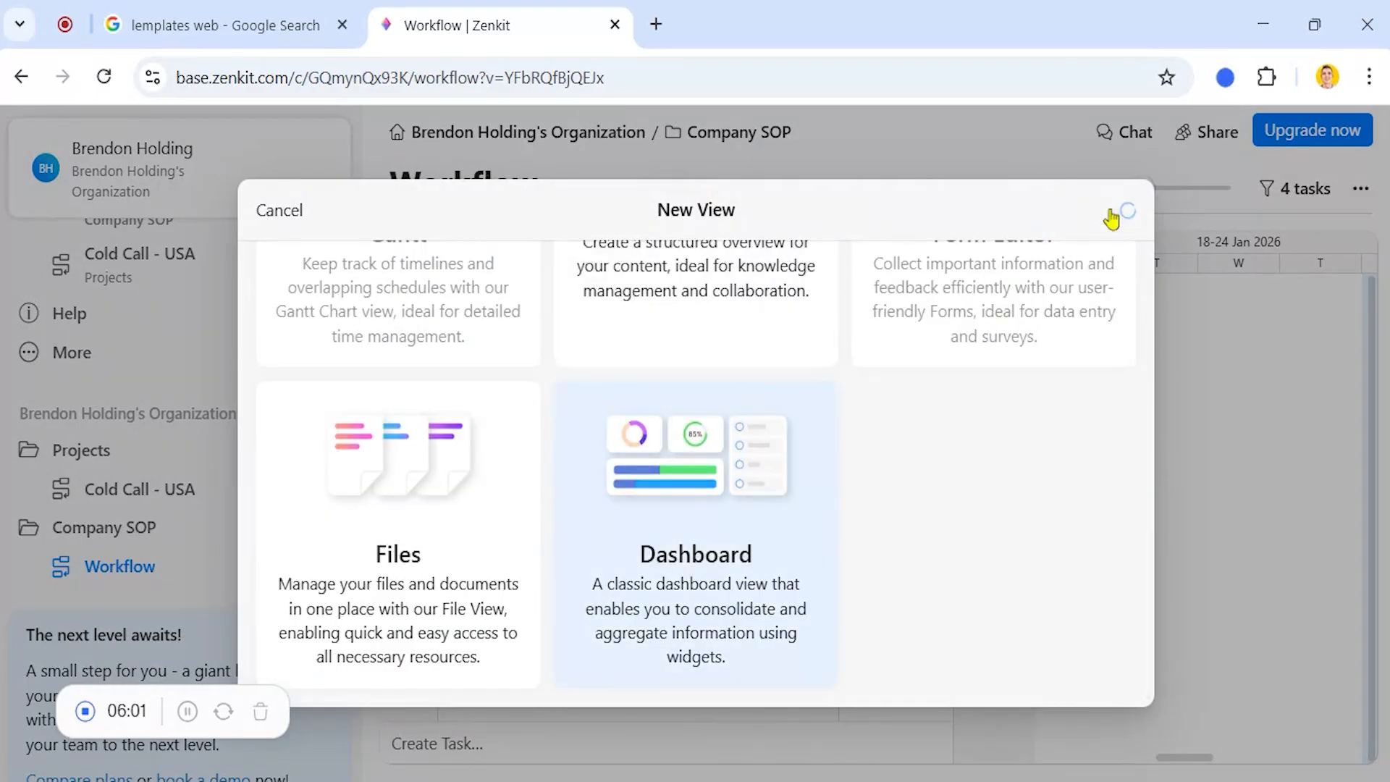
pyautogui.scroll(-4, 839, 380)
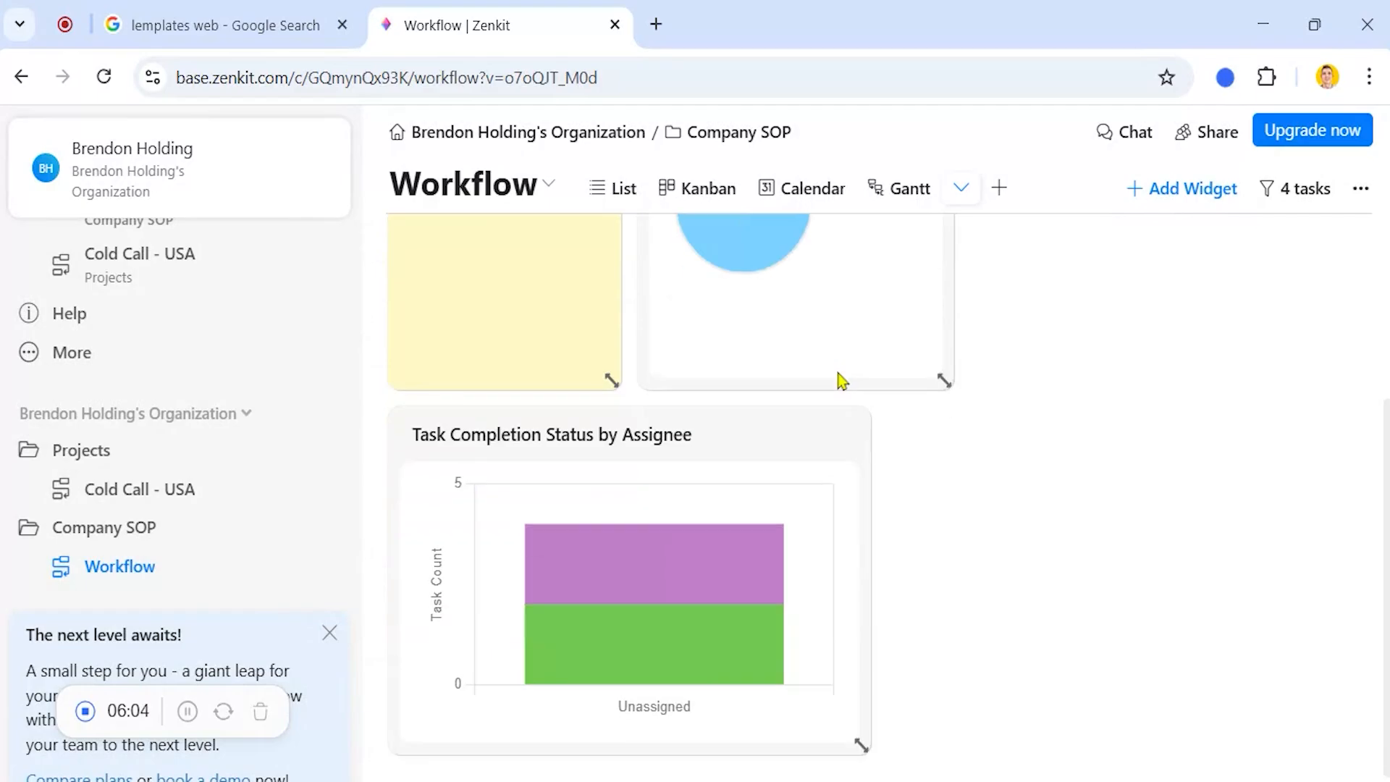
pyautogui.moveTo(615, 717)
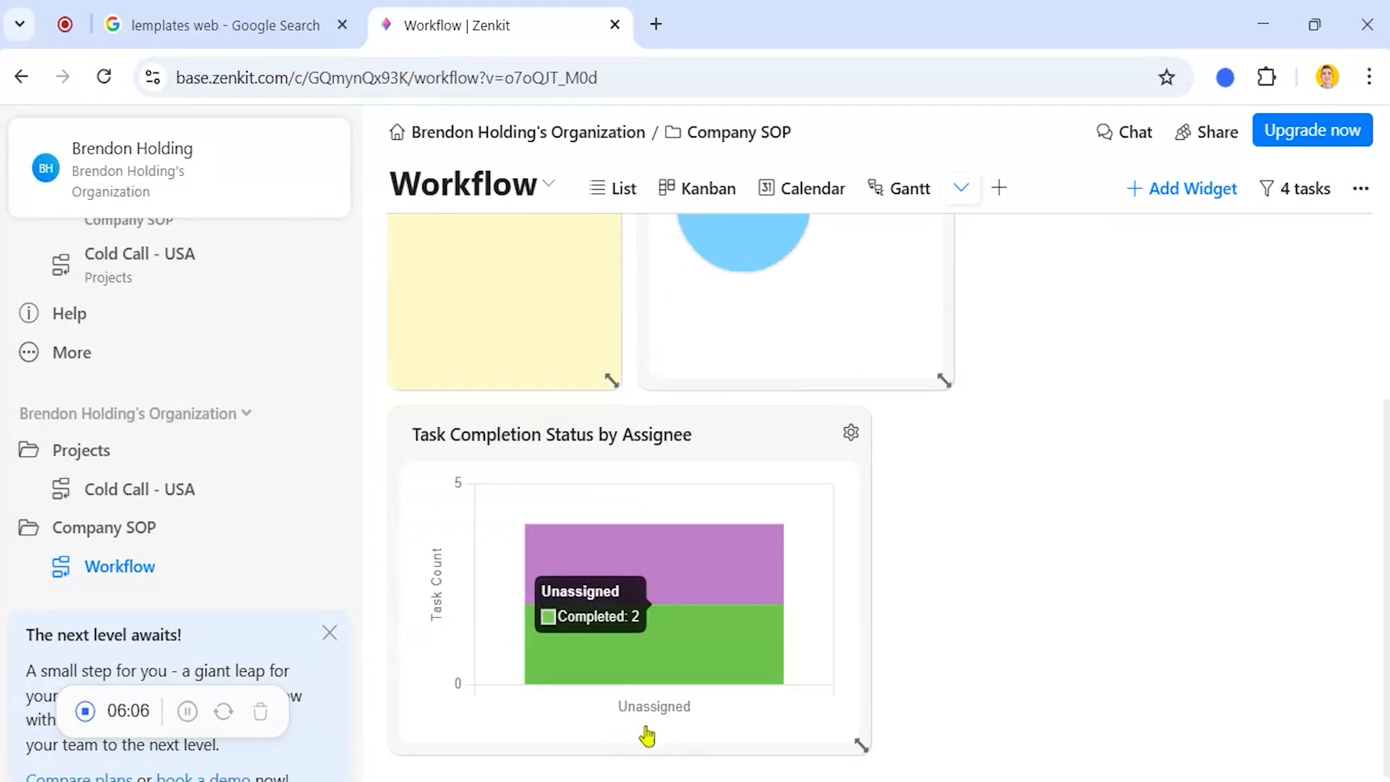
pyautogui.scroll(3, 792, 385)
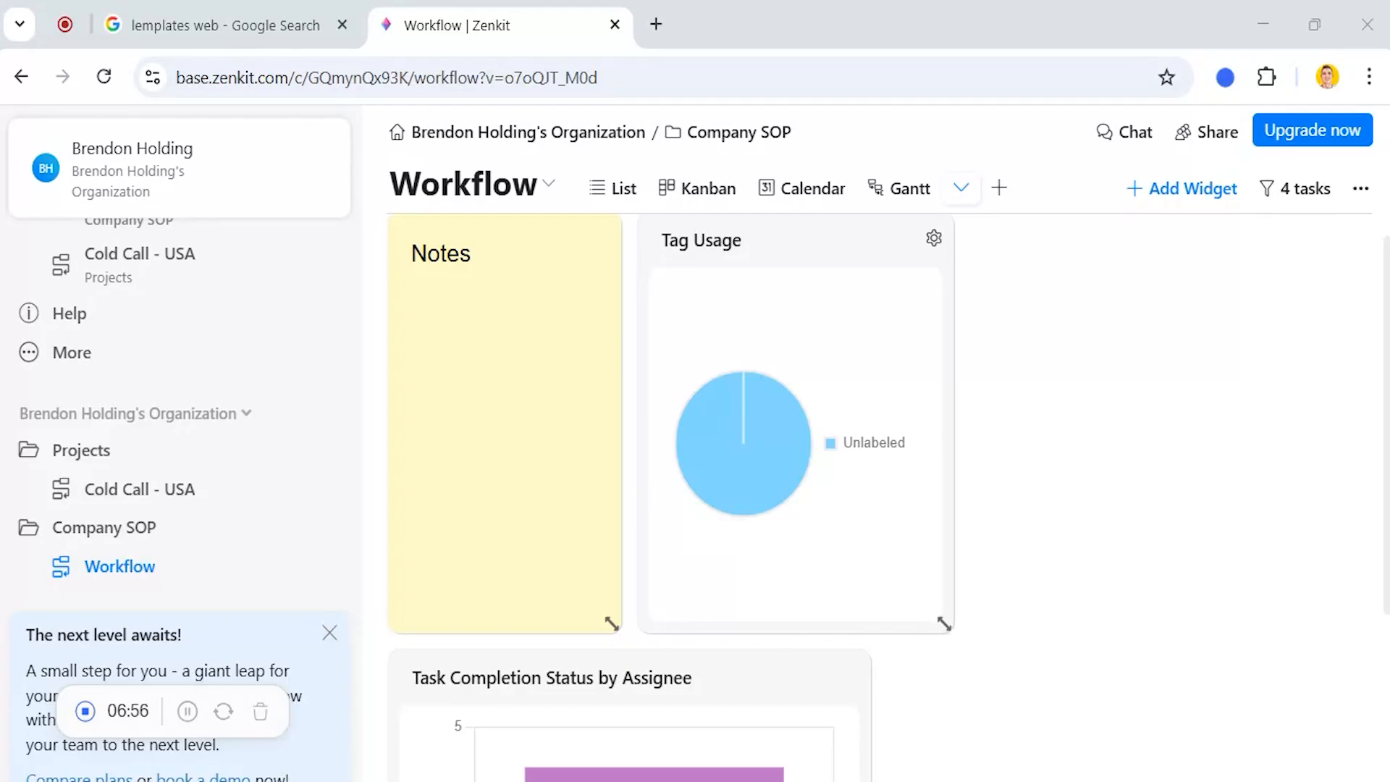
# Step: Switch to the Google results for "lemplates web", open the LemPlates site and go to its dashboard
pyautogui.click(279, 25)
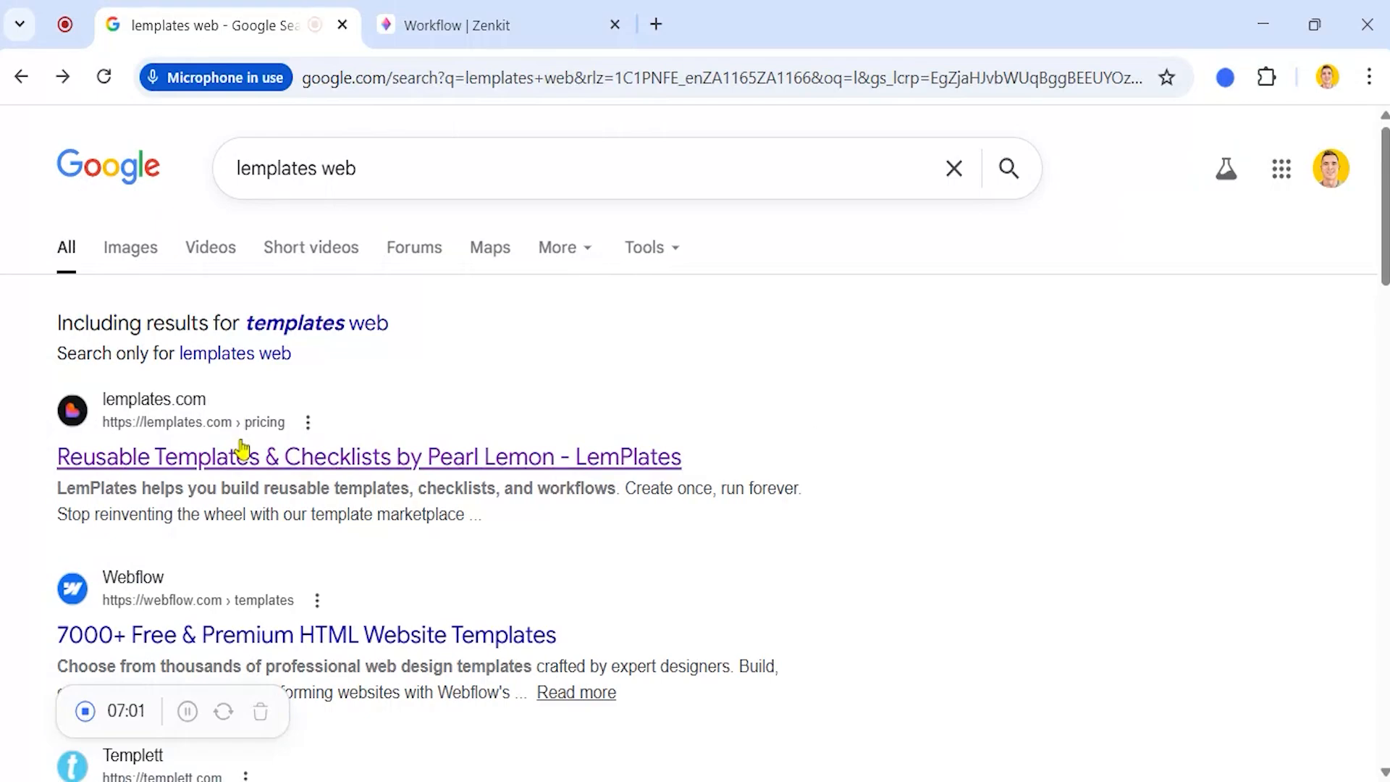
pyautogui.click(242, 452)
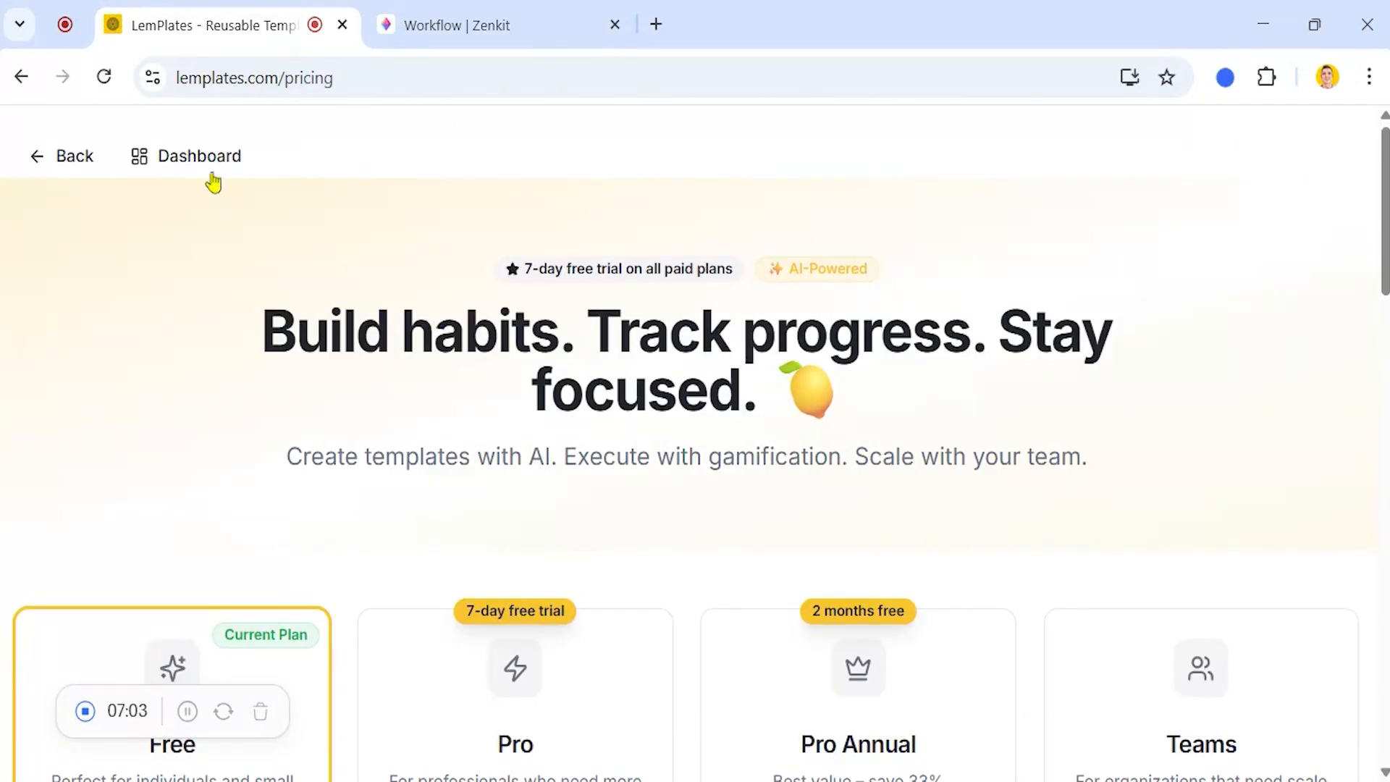
pyautogui.click(203, 158)
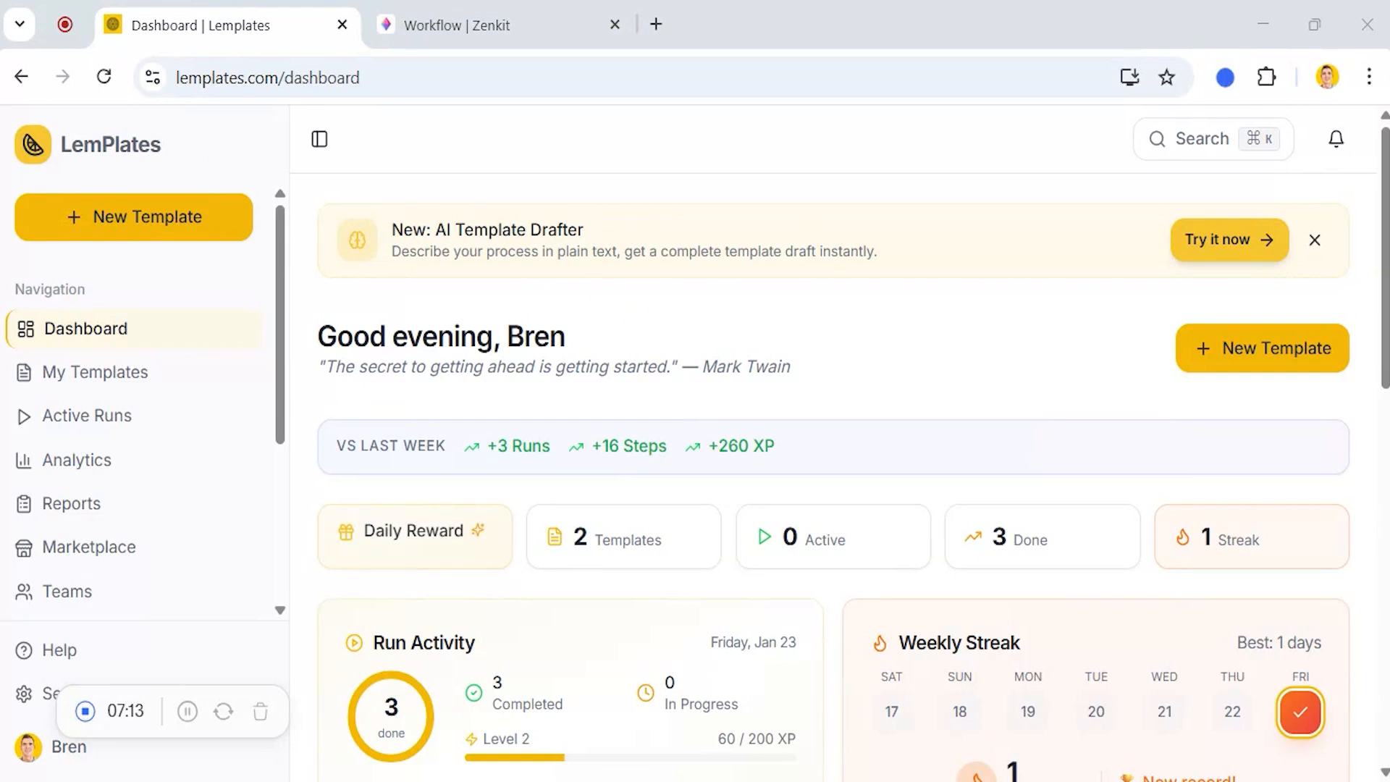
# Step: Review the LemPlates dashboard, including run activity, weekly streak, recent templates, recent runs and the activity history
pyautogui.scroll(-2, 635, 319)
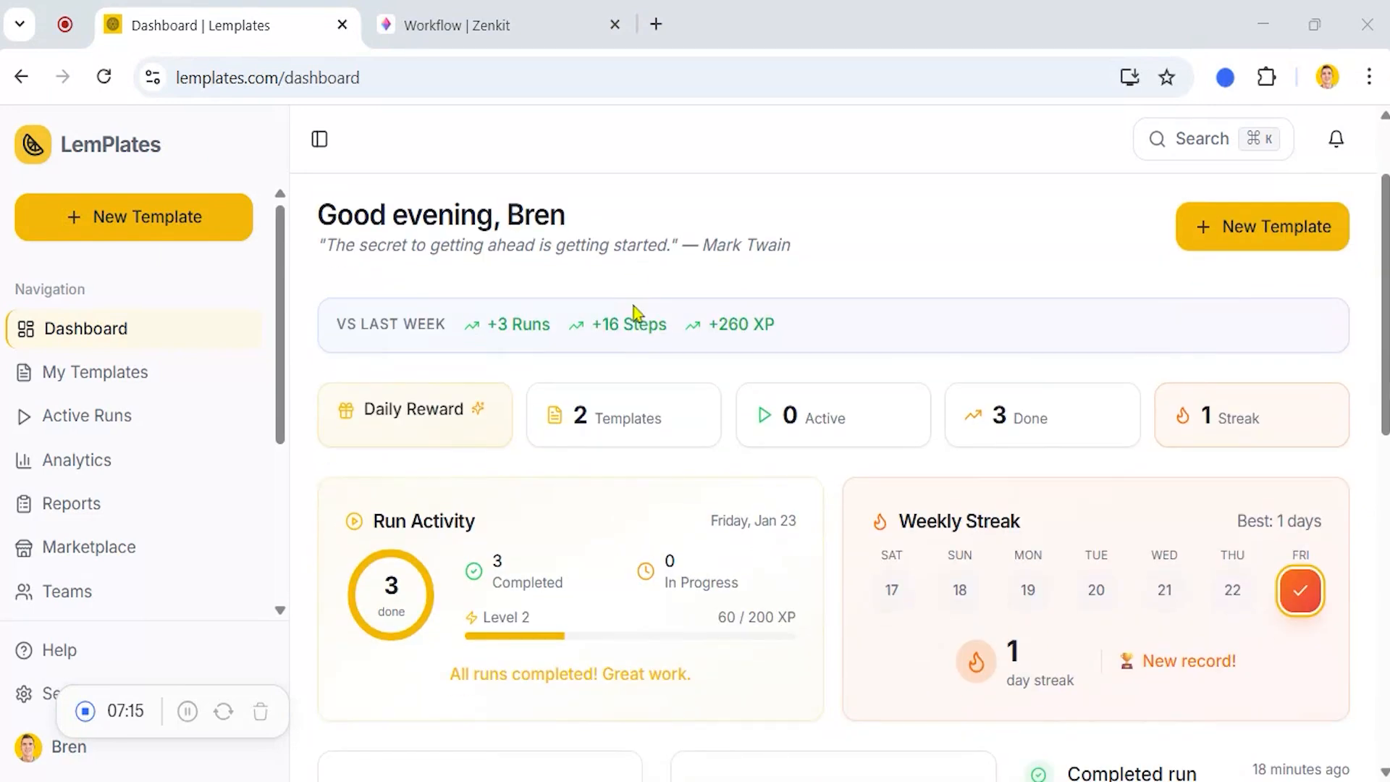
pyautogui.scroll(-2, 641, 349)
pyautogui.scroll(-3, 639, 352)
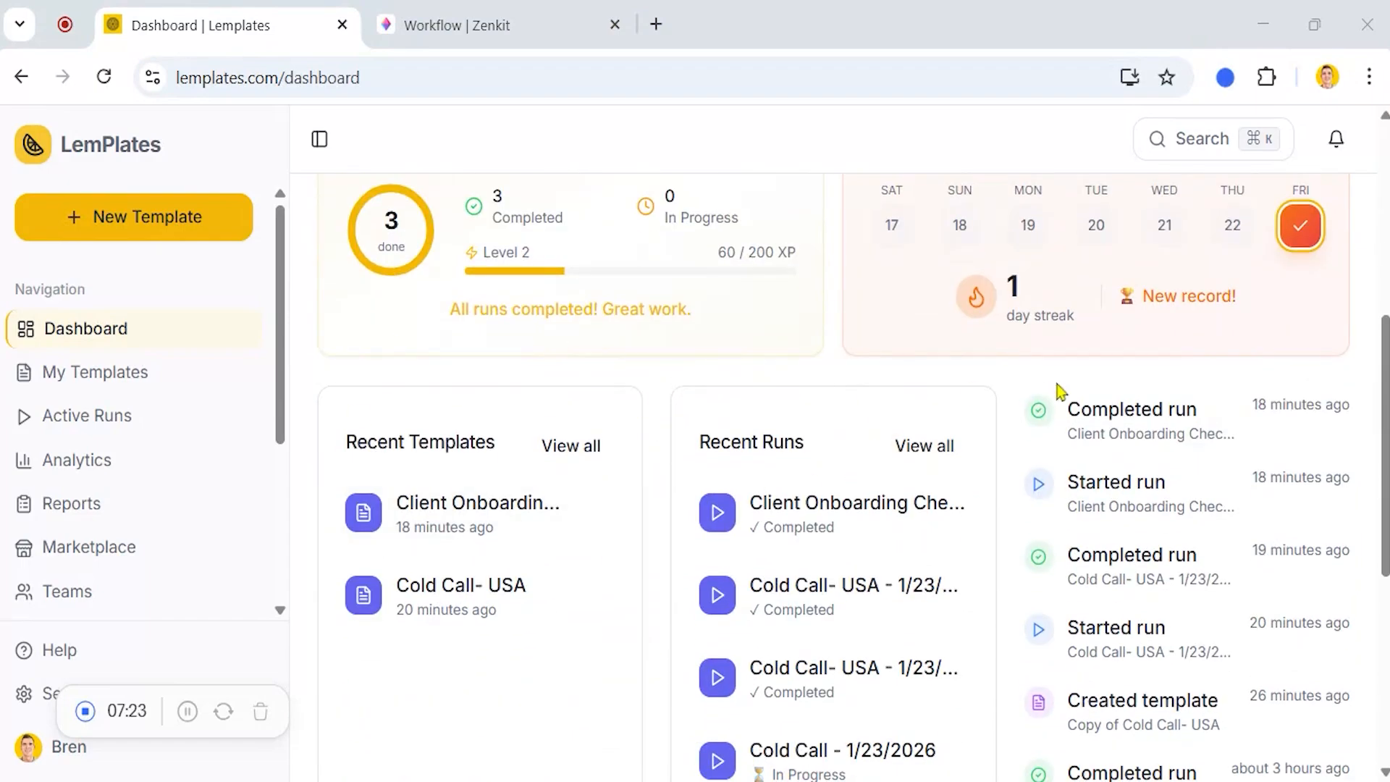
pyautogui.scroll(-5, 1057, 396)
pyautogui.scroll(-2, 1057, 397)
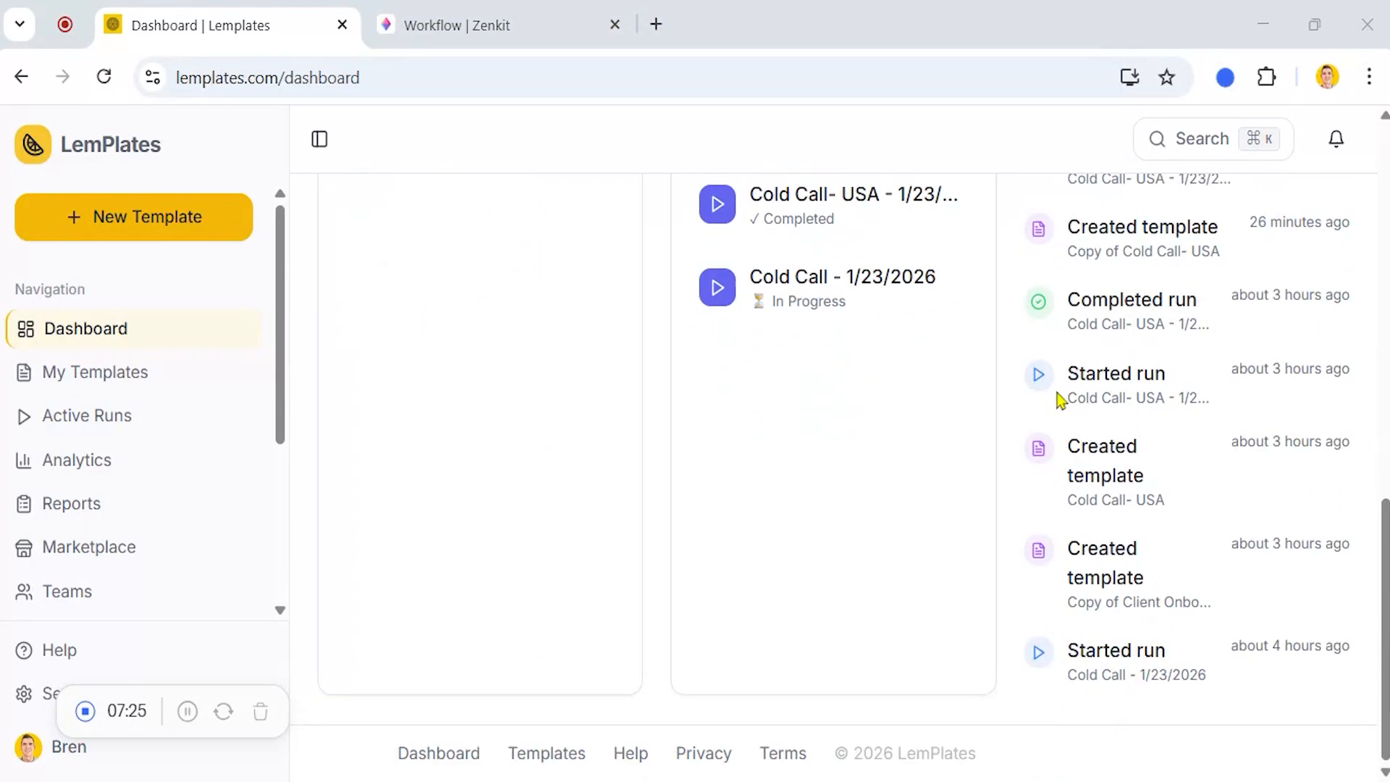
pyautogui.scroll(5, 1057, 396)
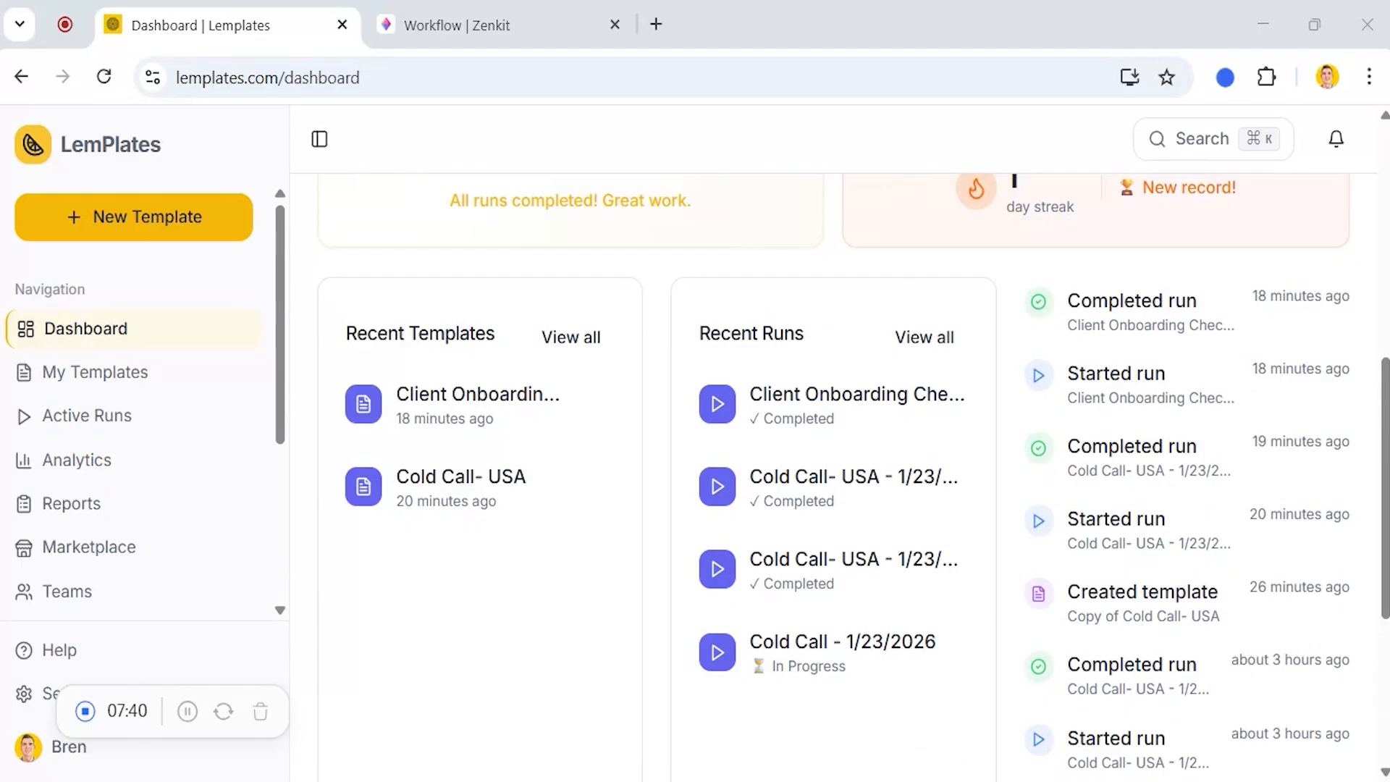
# Step: Start a new run of the Client Onboarding Checklist template with the default title and no due date
pyautogui.click(108, 371)
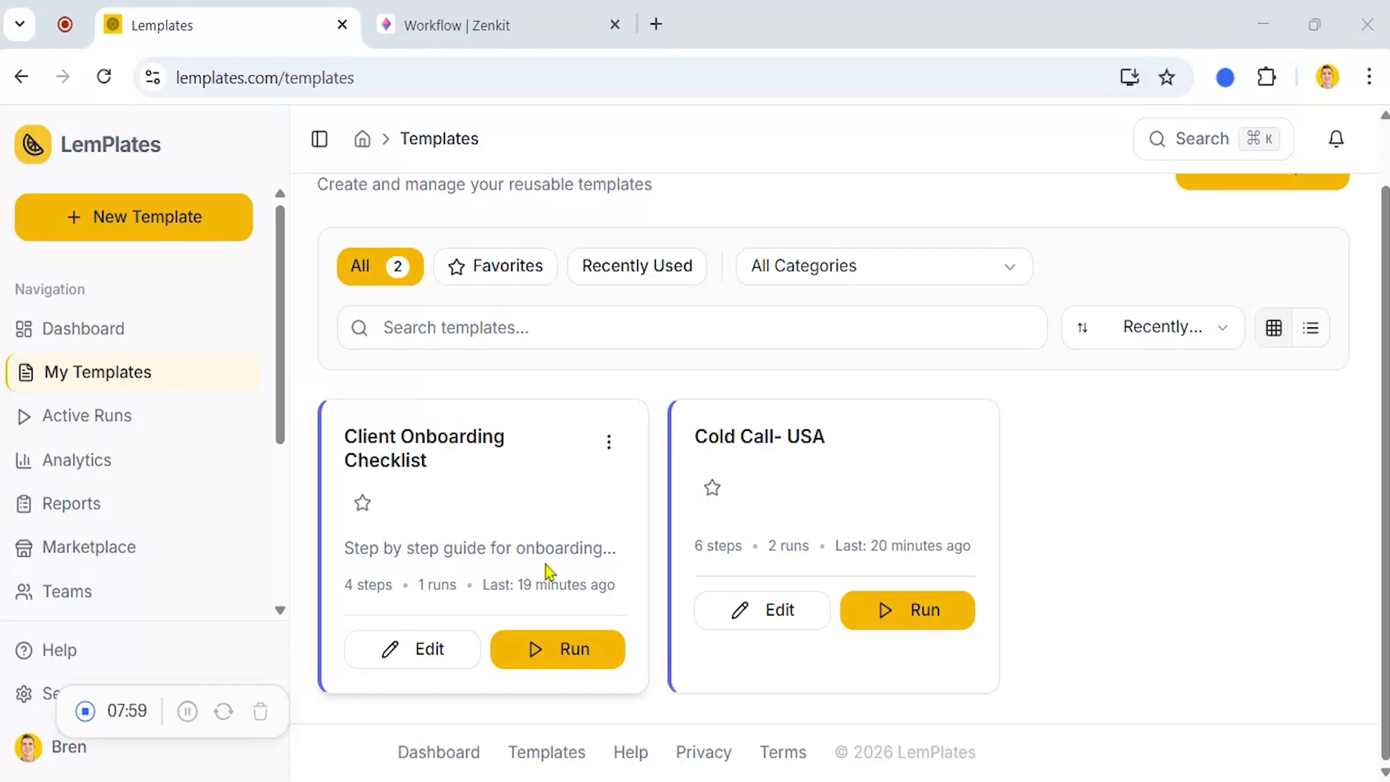
pyautogui.click(550, 658)
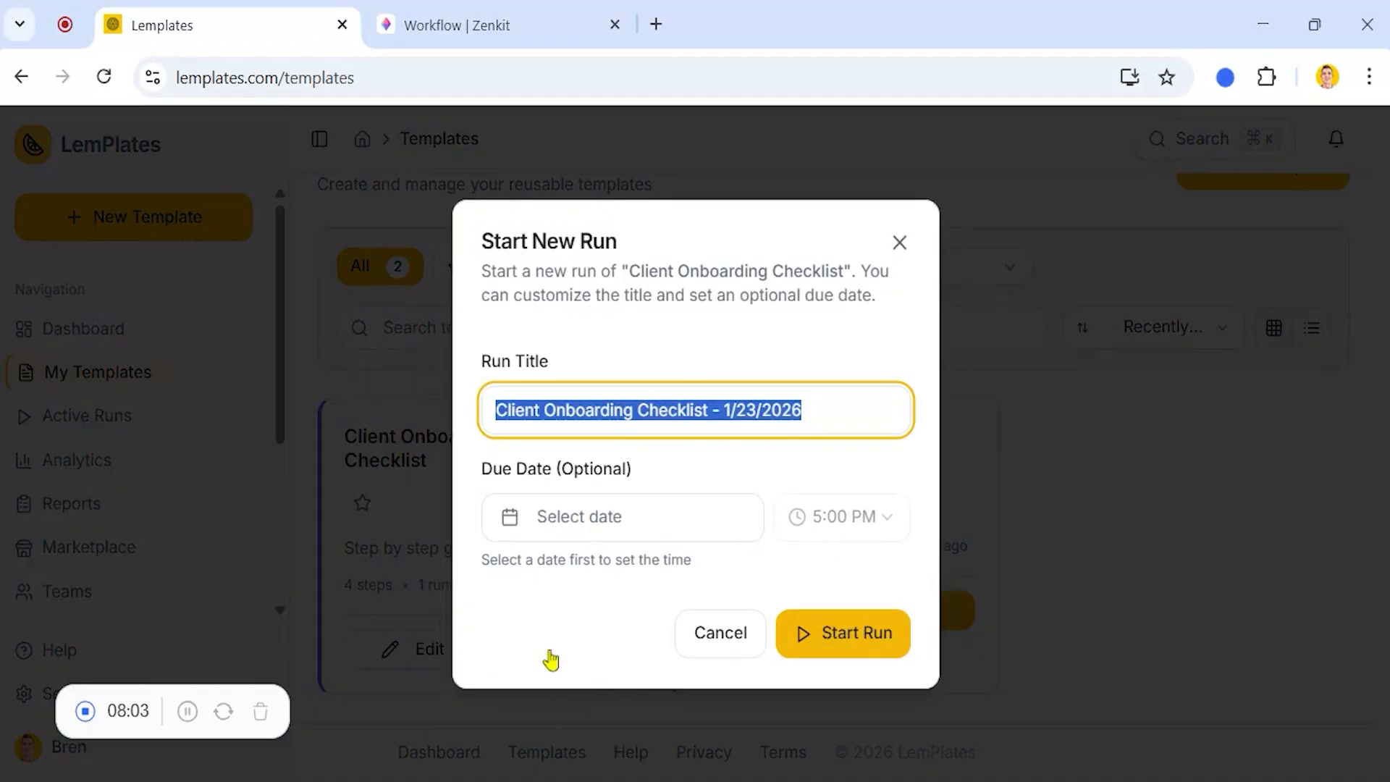
pyautogui.click(834, 638)
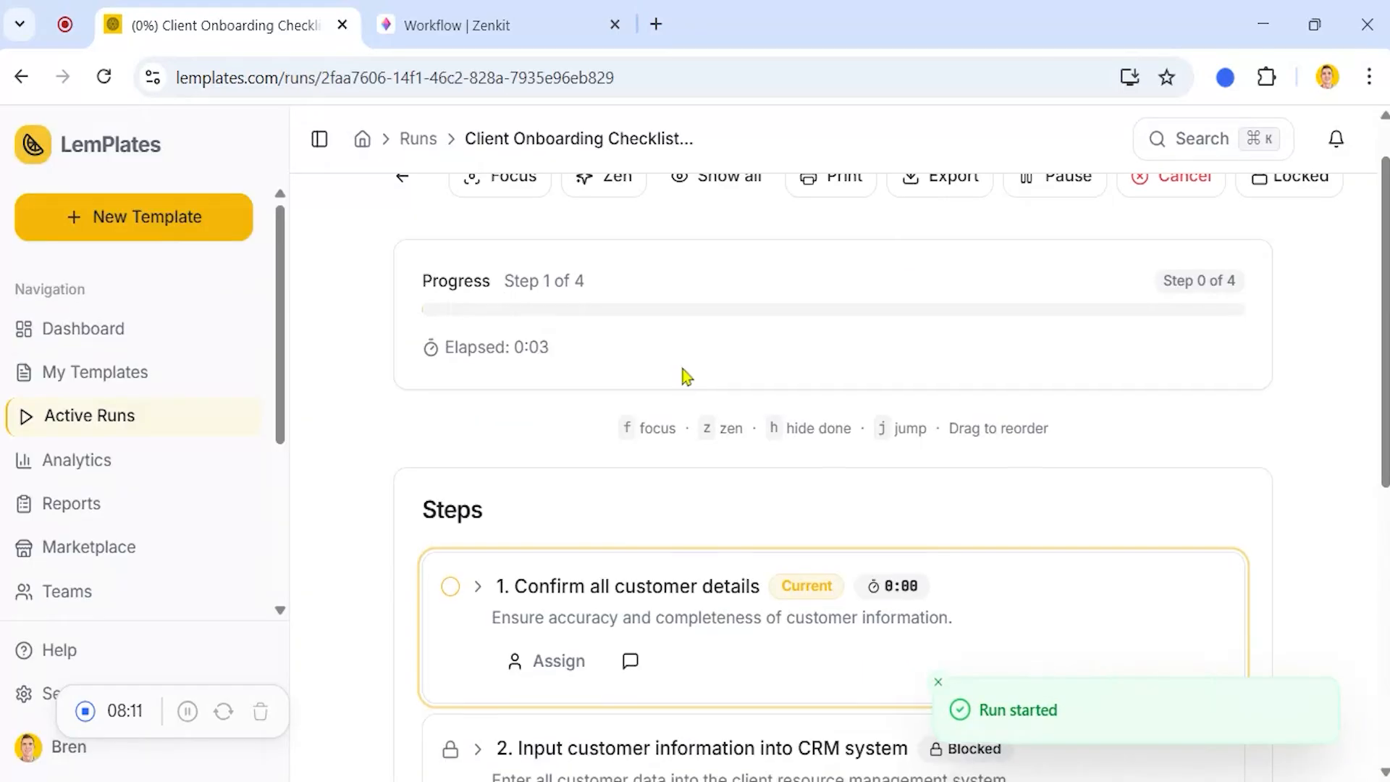
# Step: Check off all four steps of the Client Onboarding Checklist run, from confirming customer details to verifying contact details, and finish the run
pyautogui.scroll(-2, 686, 377)
pyautogui.scroll(-2, 686, 376)
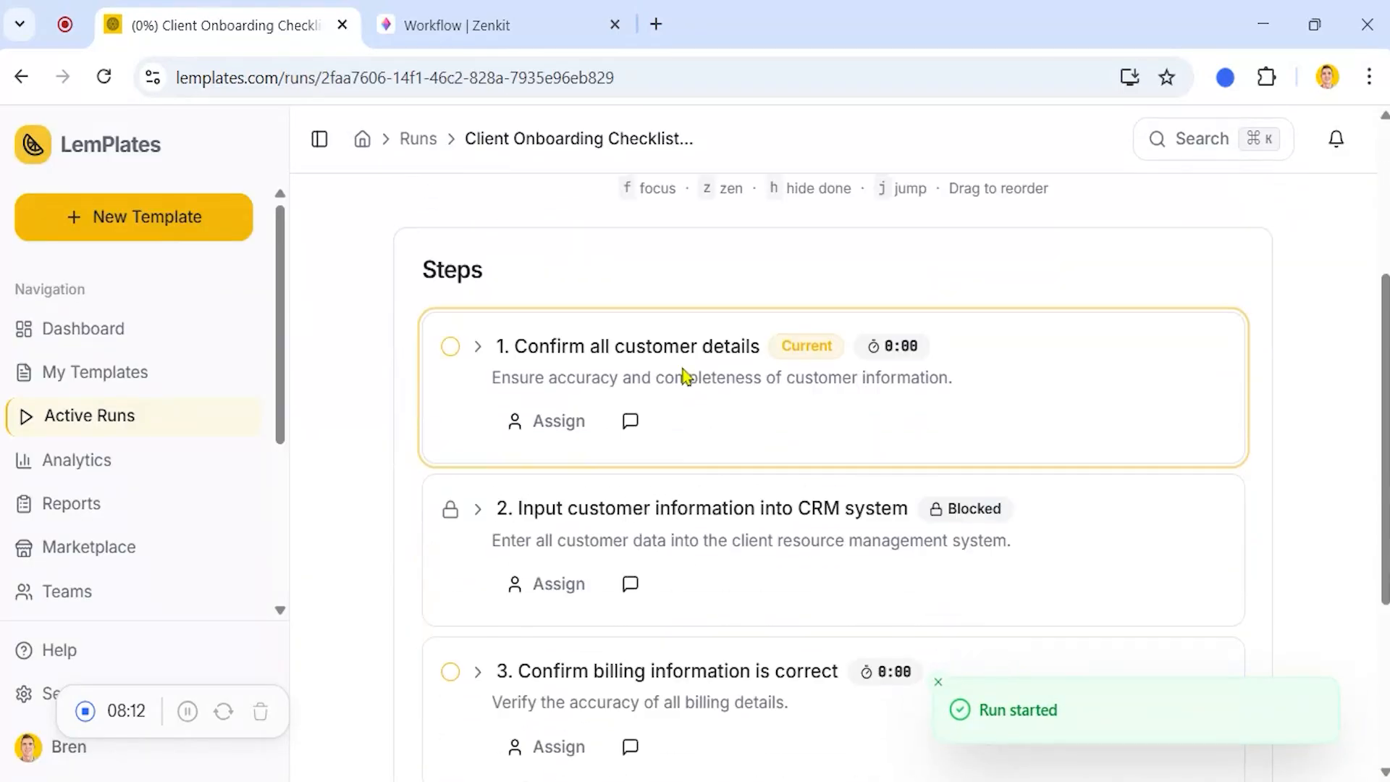
pyautogui.click(450, 350)
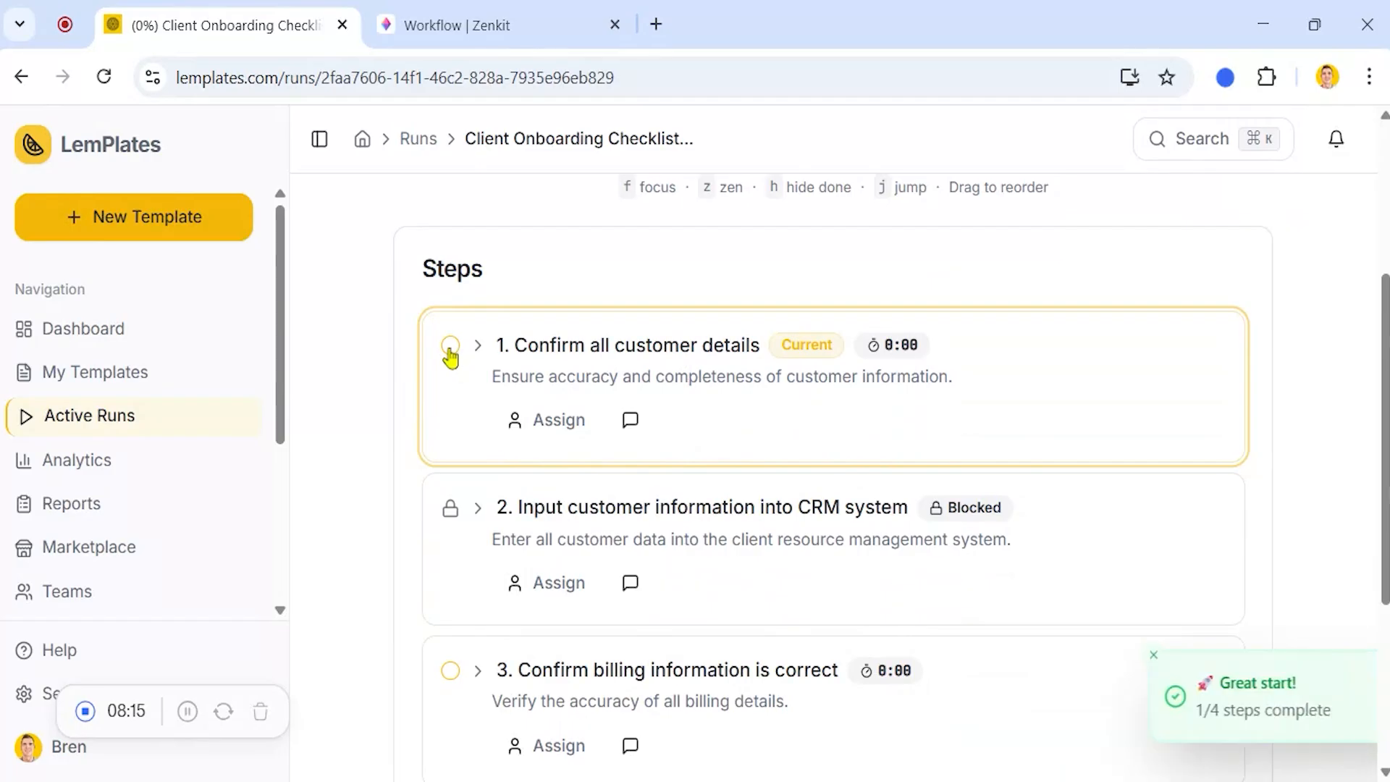
pyautogui.click(450, 472)
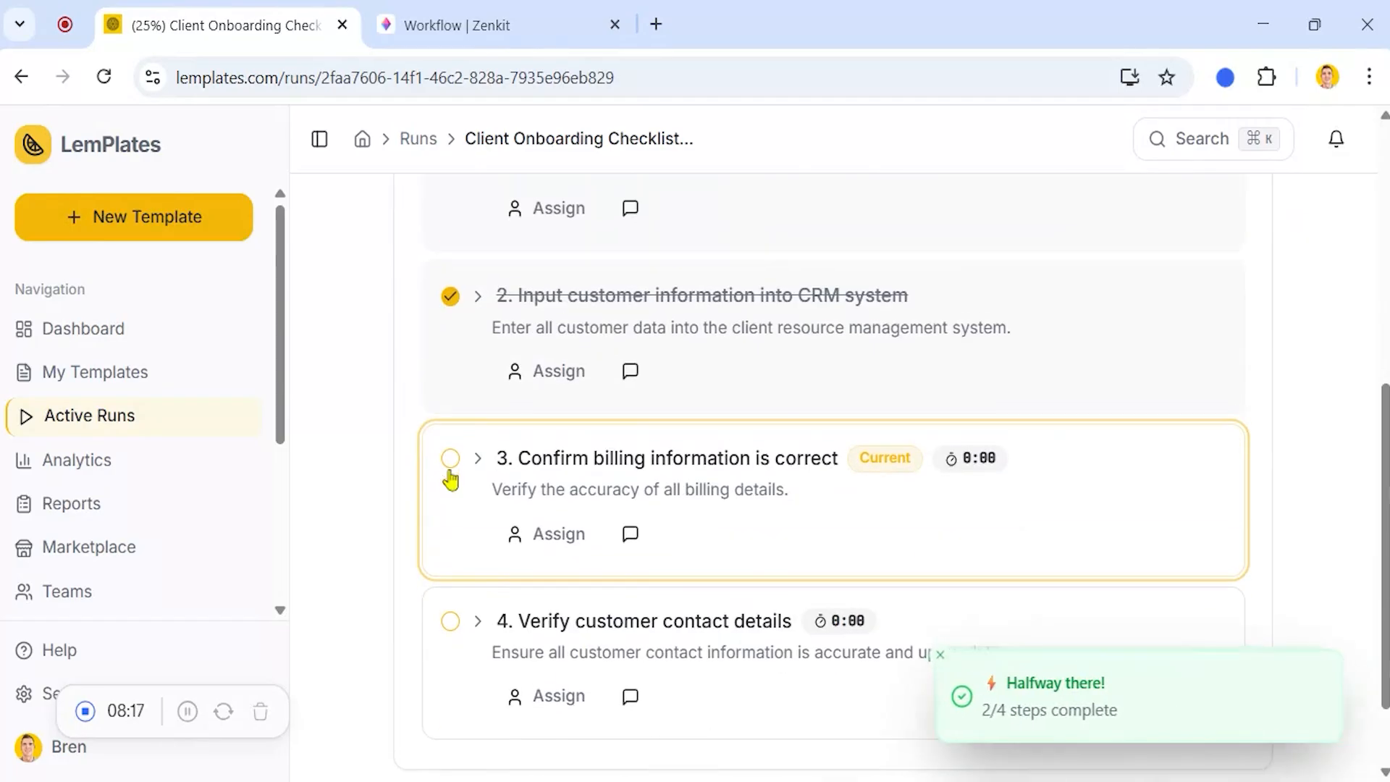
pyautogui.click(451, 454)
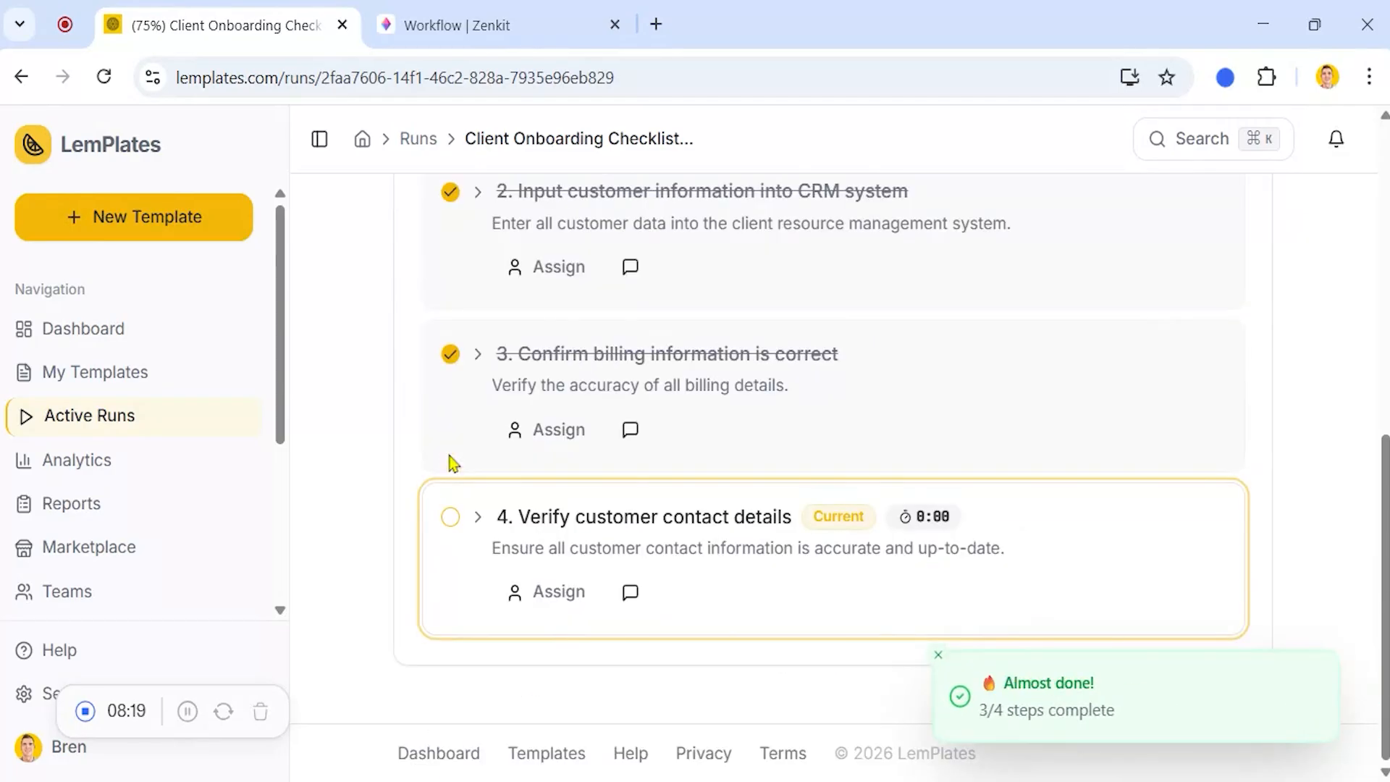
pyautogui.click(449, 519)
pyautogui.click(810, 677)
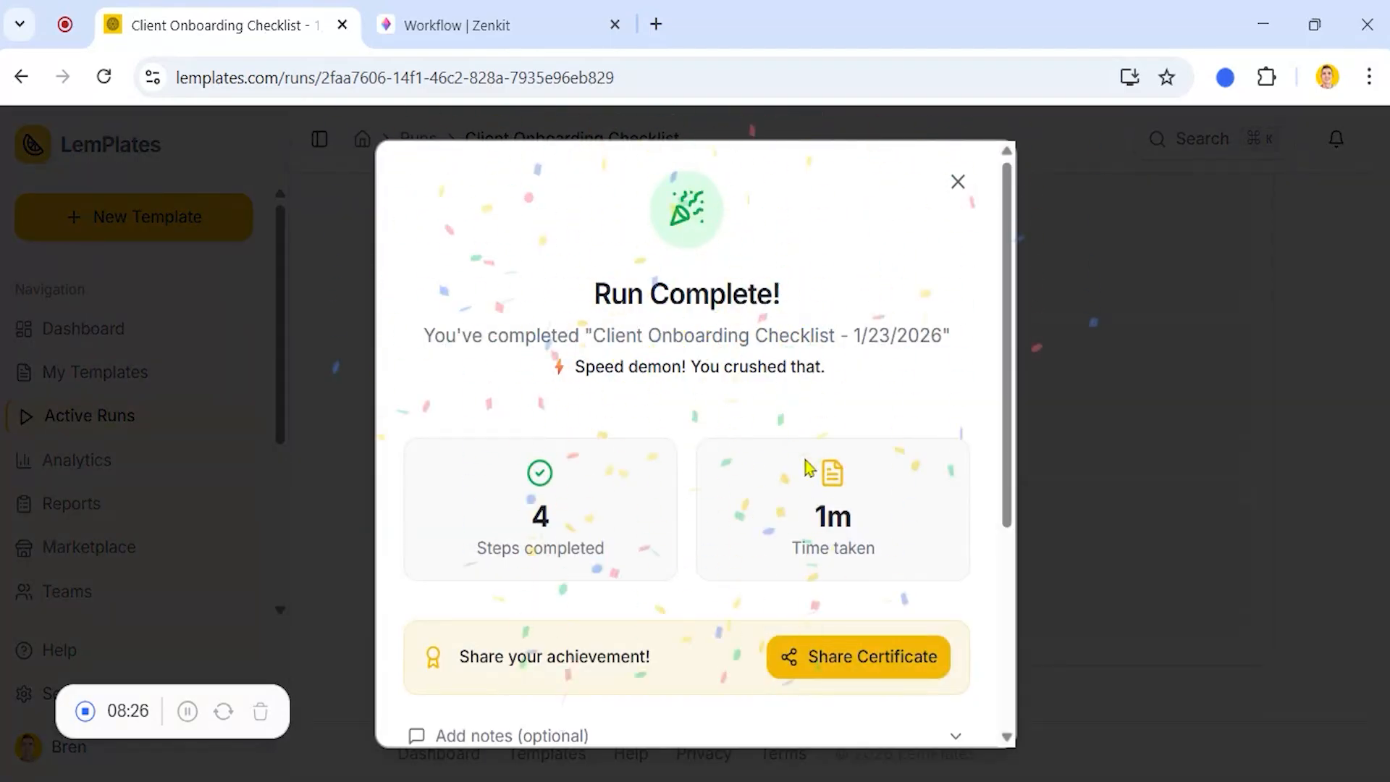
# Step: Switch back to the Zenkit Workflow project and open the Zenkit home page
pyautogui.click(577, 10)
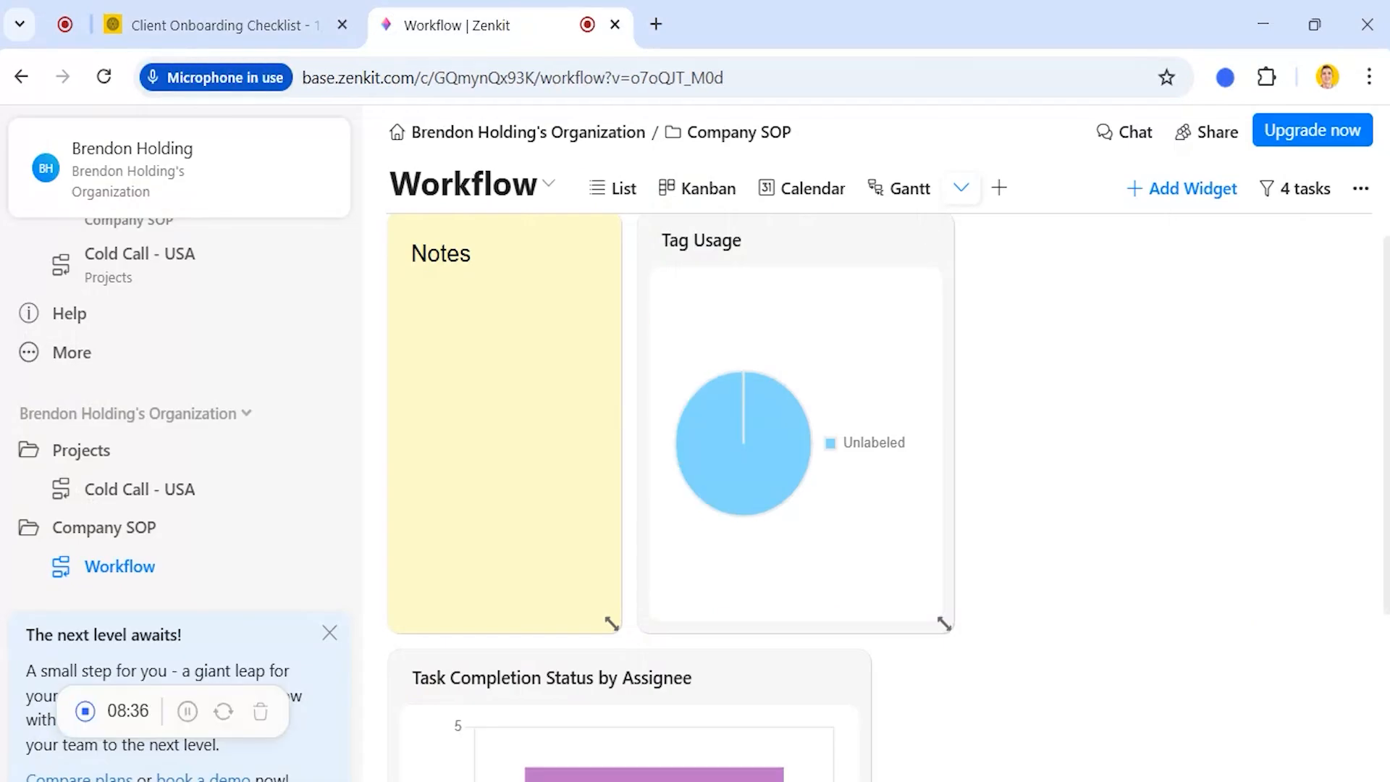
pyautogui.scroll(5, 167, 326)
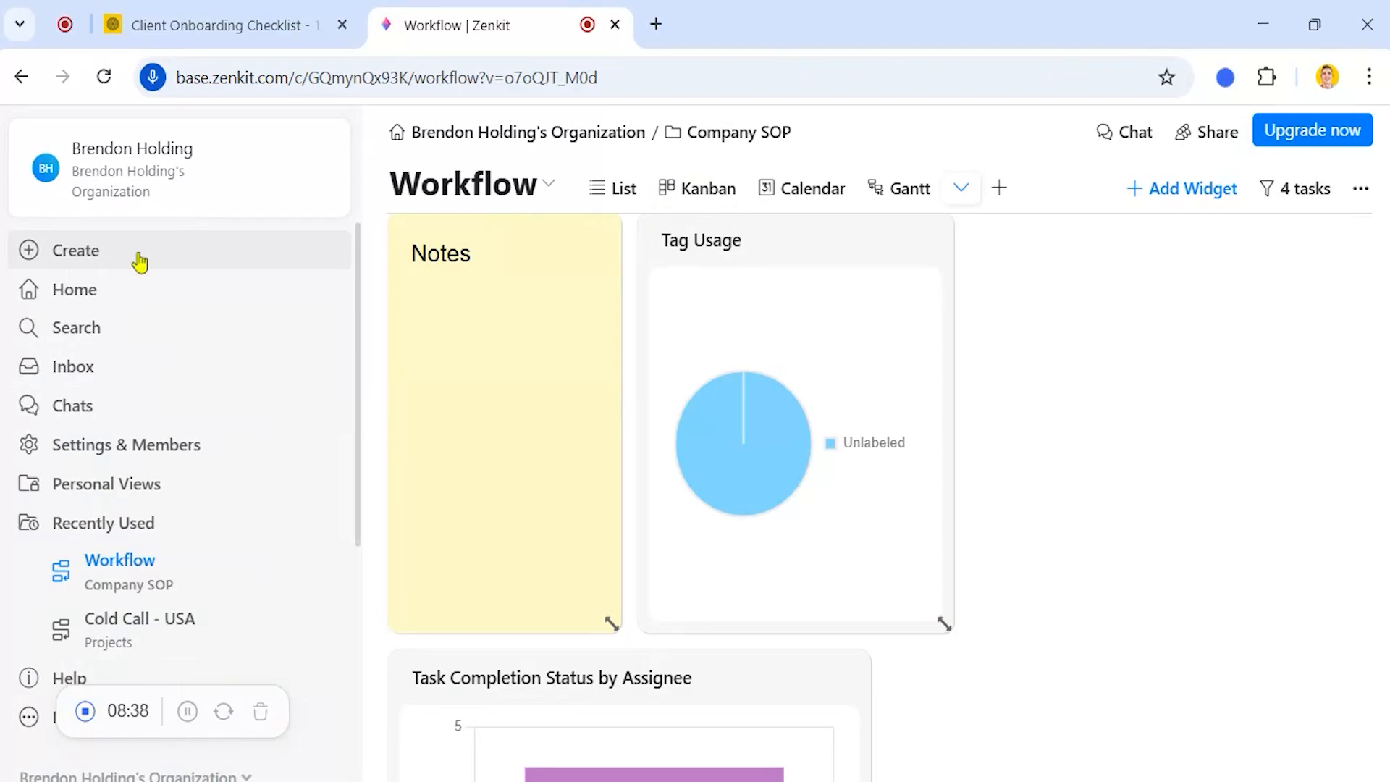
pyautogui.click(133, 294)
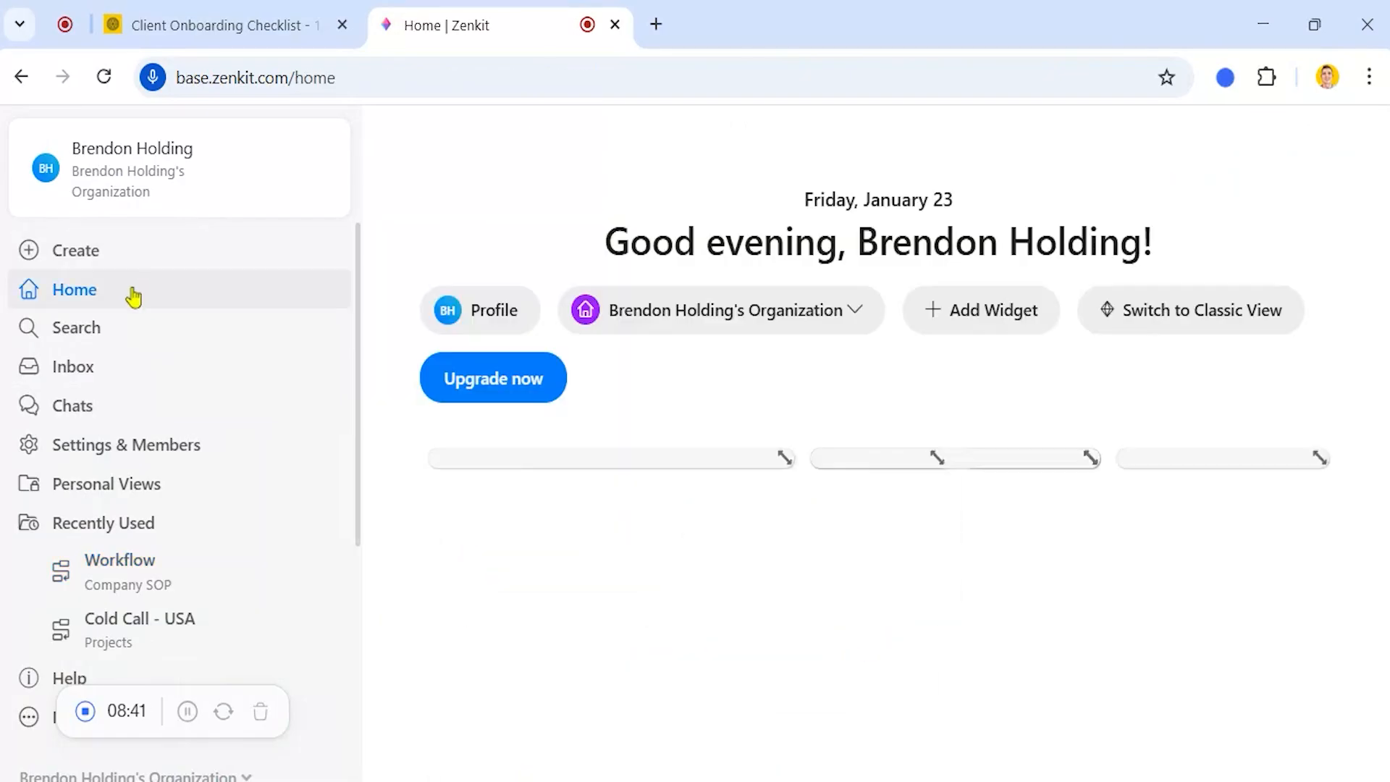